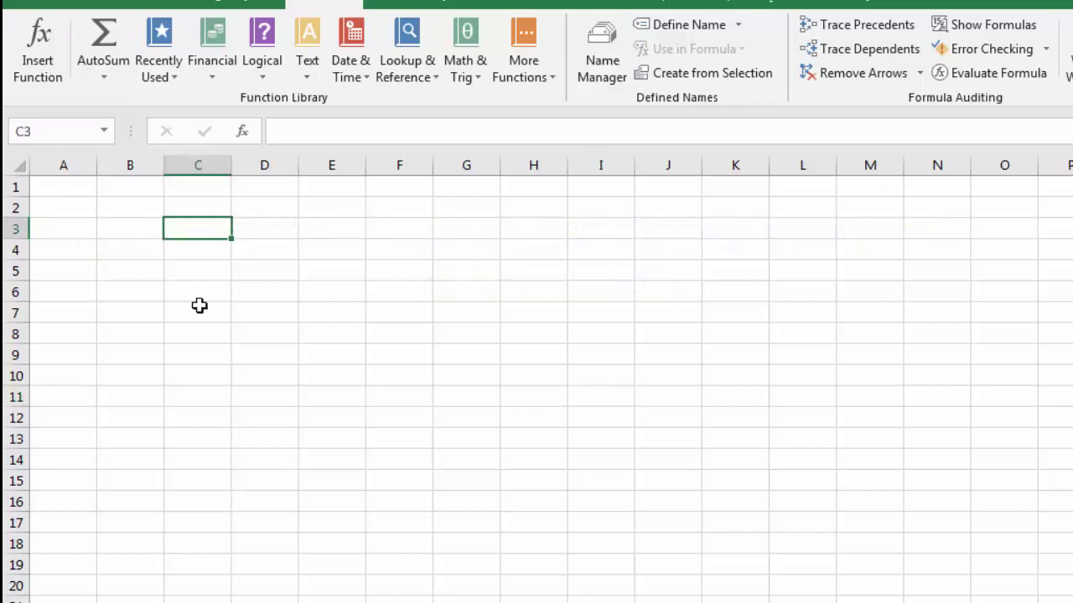
Keep the current Windows color scheme and stop the performance message from being shown again
{"action": "left_click", "coordinate": [150, 249]}
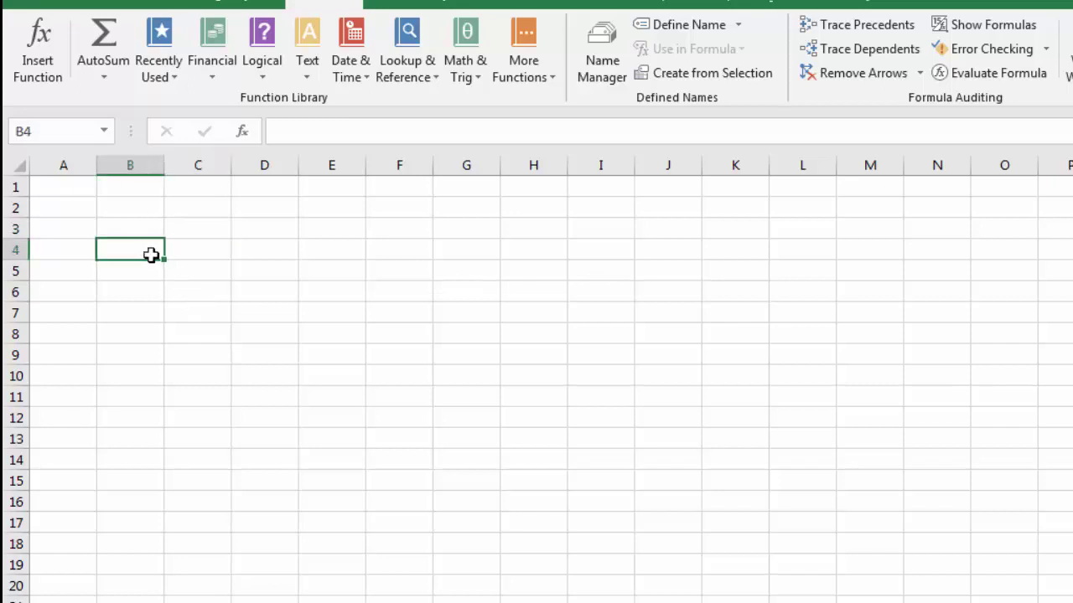
{"action": "left_click", "coordinate": [131, 349]}
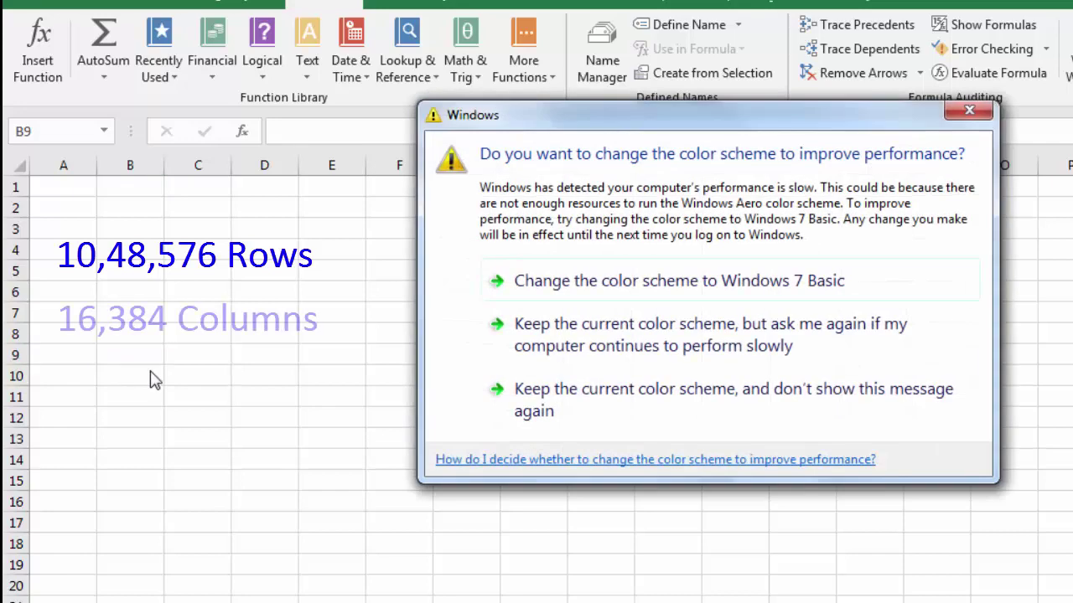
{"action": "left_click", "coordinate": [545, 390]}
{"action": "left_click", "coordinate": [264, 248]}
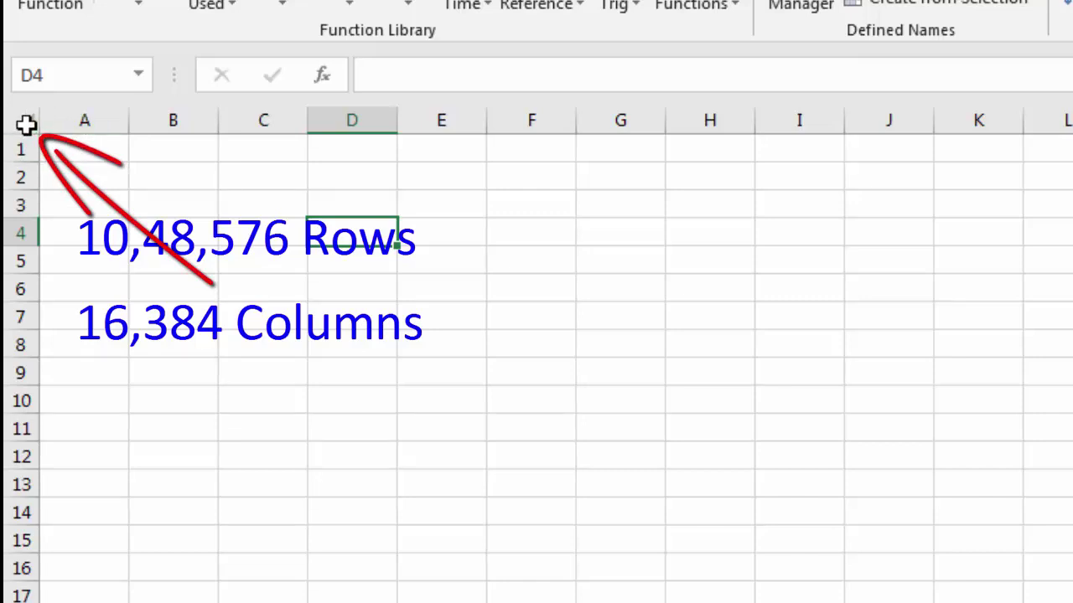
Widen the Name Box and select the entire sheet to read its total rows and columns
{"action": "left_click", "coordinate": [26, 124]}
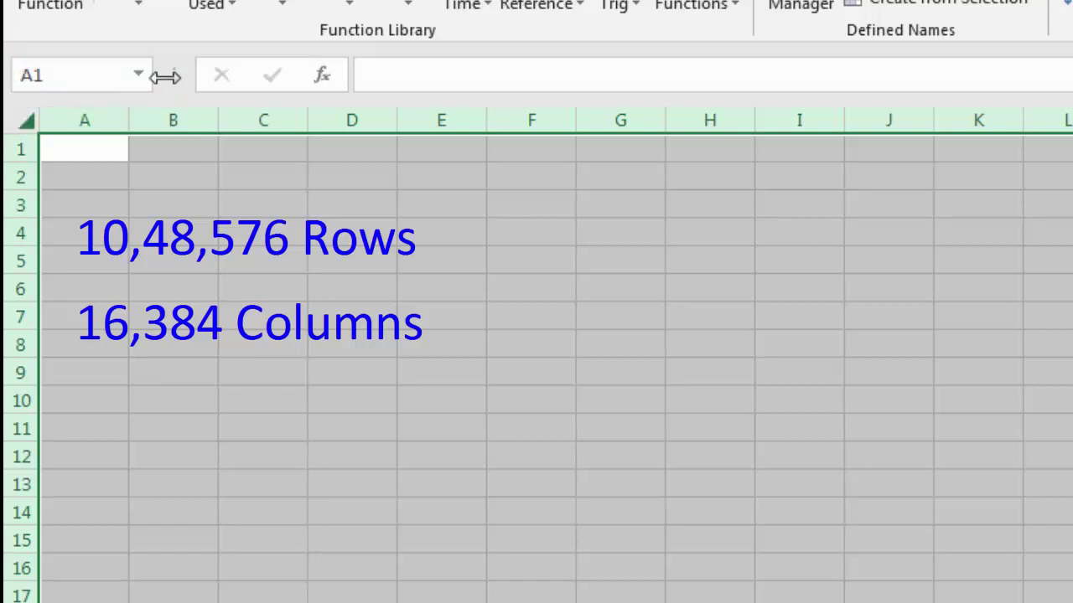
{"action": "left_click_drag", "start_coordinate": [184, 74], "coordinate": [338, 74]}
{"action": "left_click", "coordinate": [25, 126]}
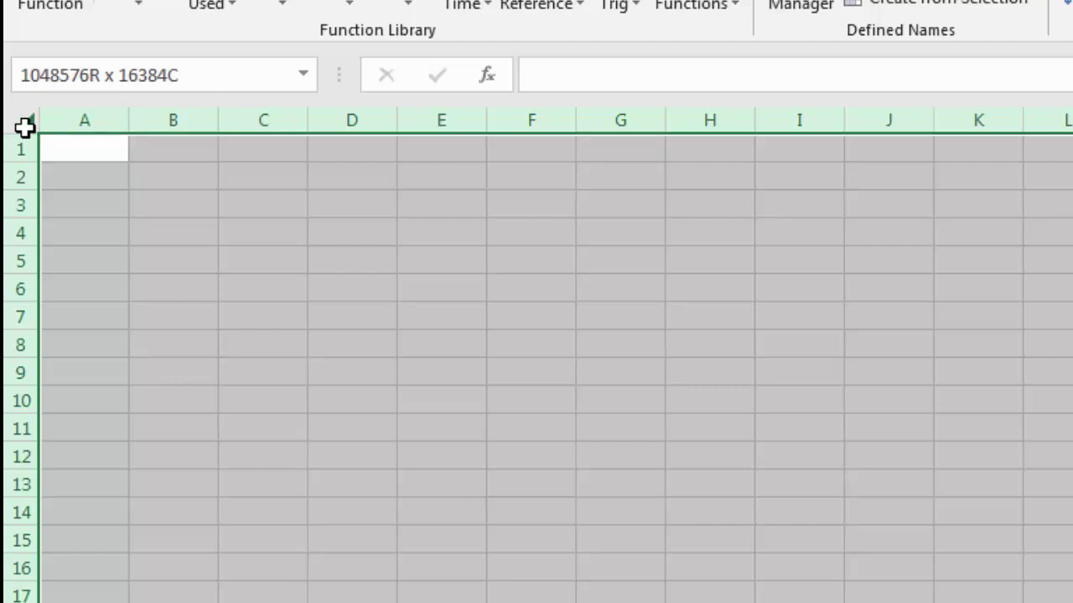
Widen column A to several times its default width
{"action": "left_click", "coordinate": [99, 175]}
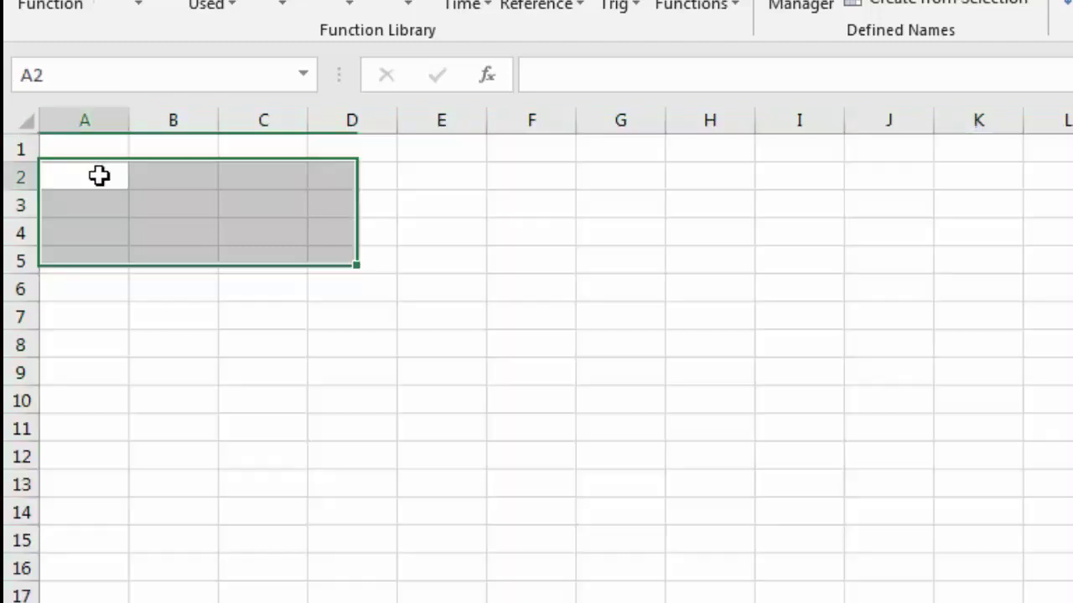
{"action": "left_click_drag", "start_coordinate": [148, 128], "coordinate": [672, 131]}
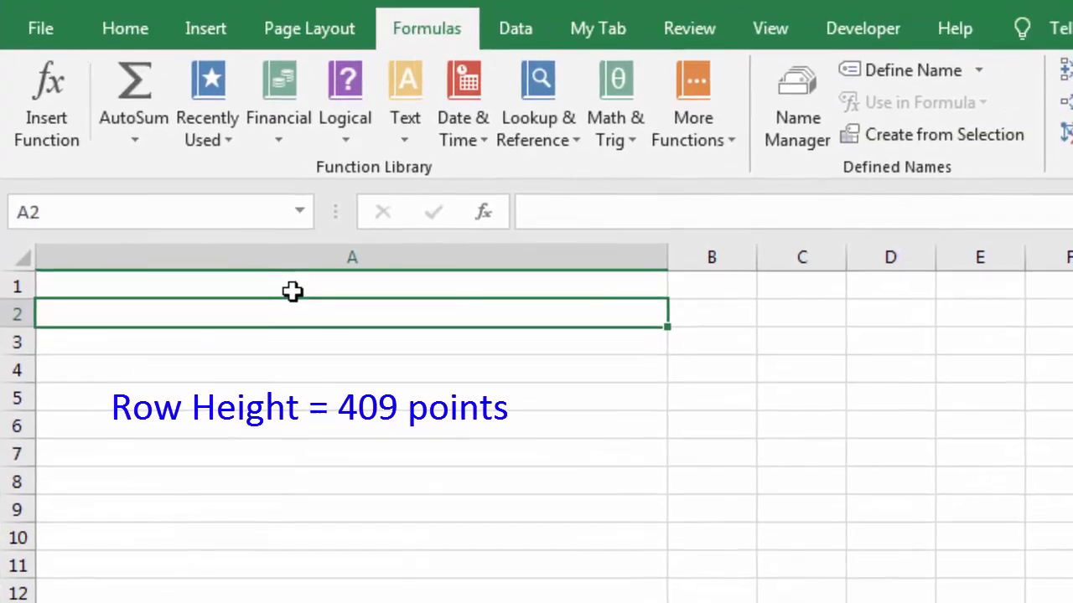
Open the row height setting for row 2 and close it without changing it
{"action": "left_click", "coordinate": [128, 37]}
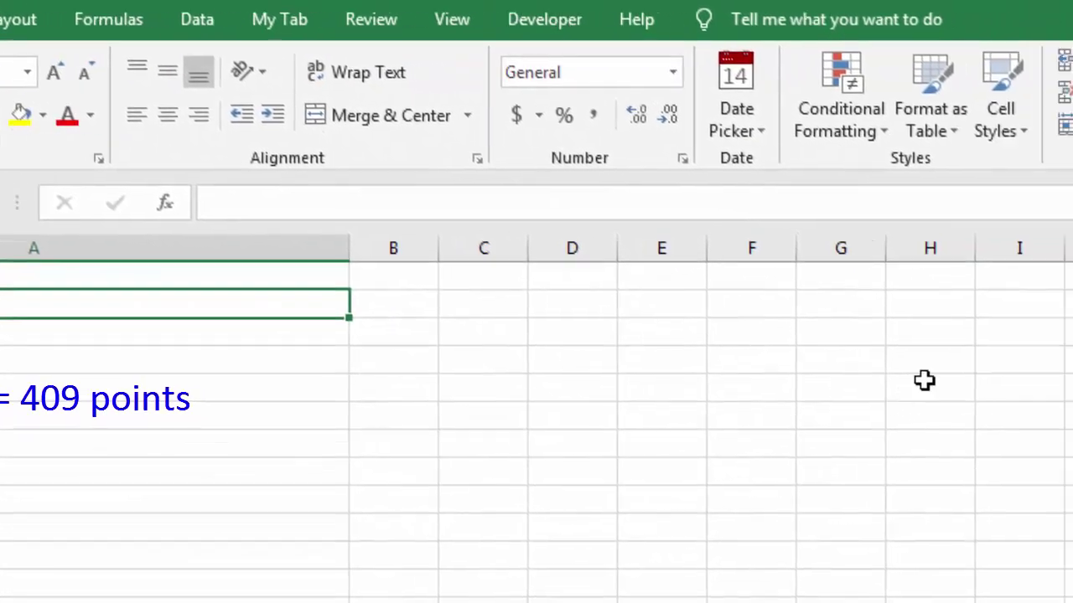
{"action": "left_click", "coordinate": [1034, 130]}
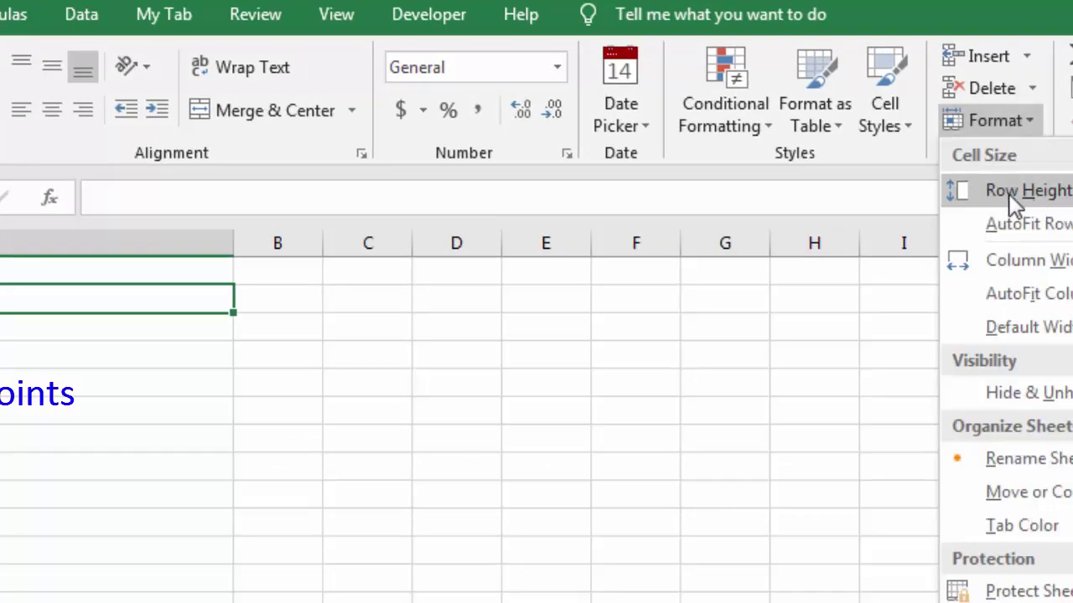
{"action": "left_click", "coordinate": [1031, 194]}
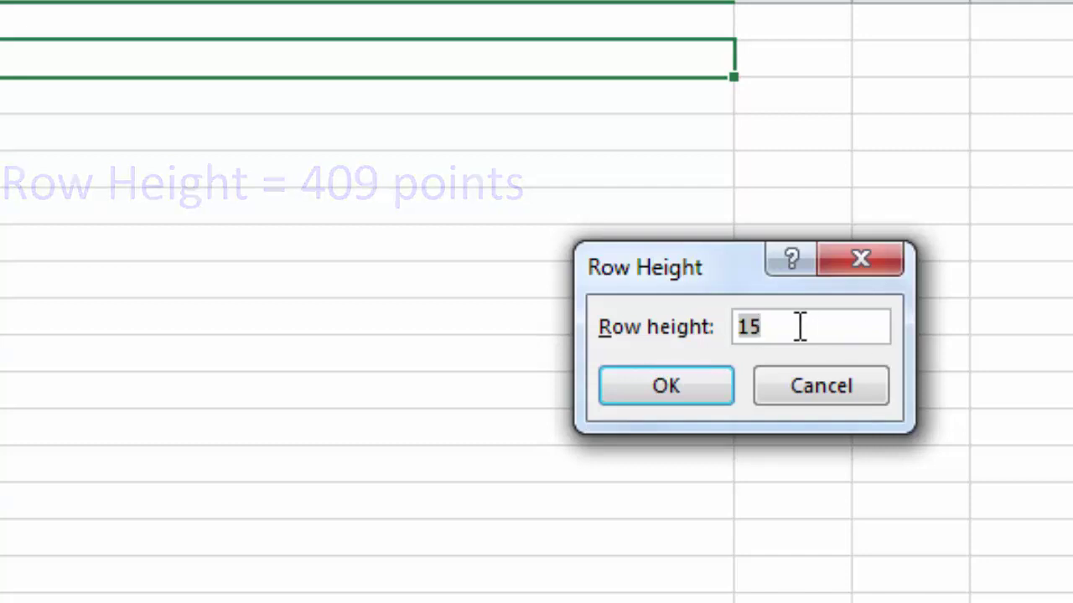
{"action": "left_click", "coordinate": [822, 393]}
{"action": "left_click", "coordinate": [369, 182]}
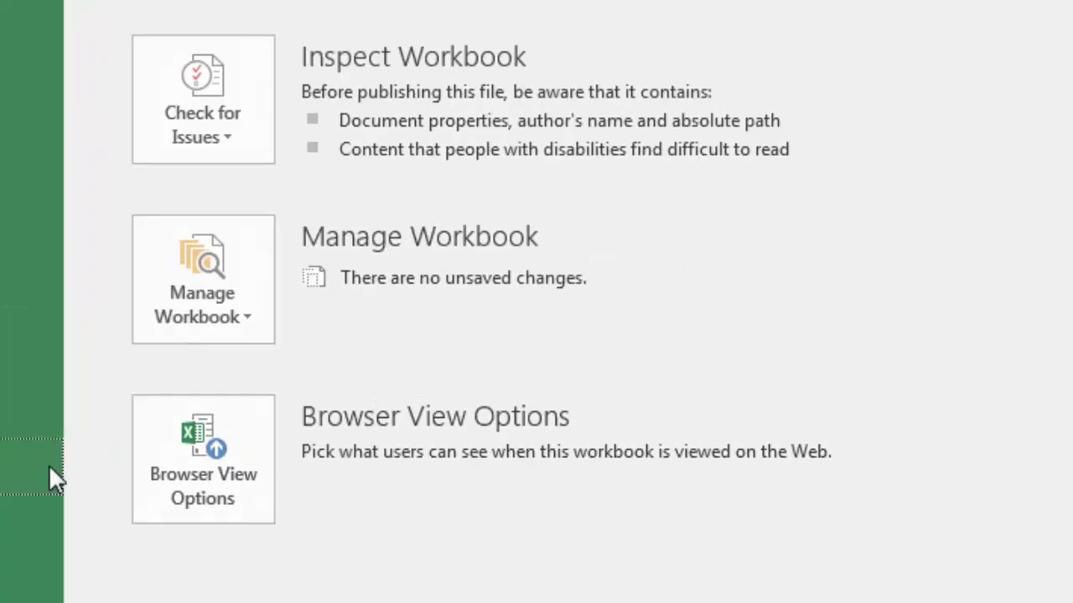
Set new workbooks to include 3 sheets in the program options
{"action": "left_click", "coordinate": [88, 449]}
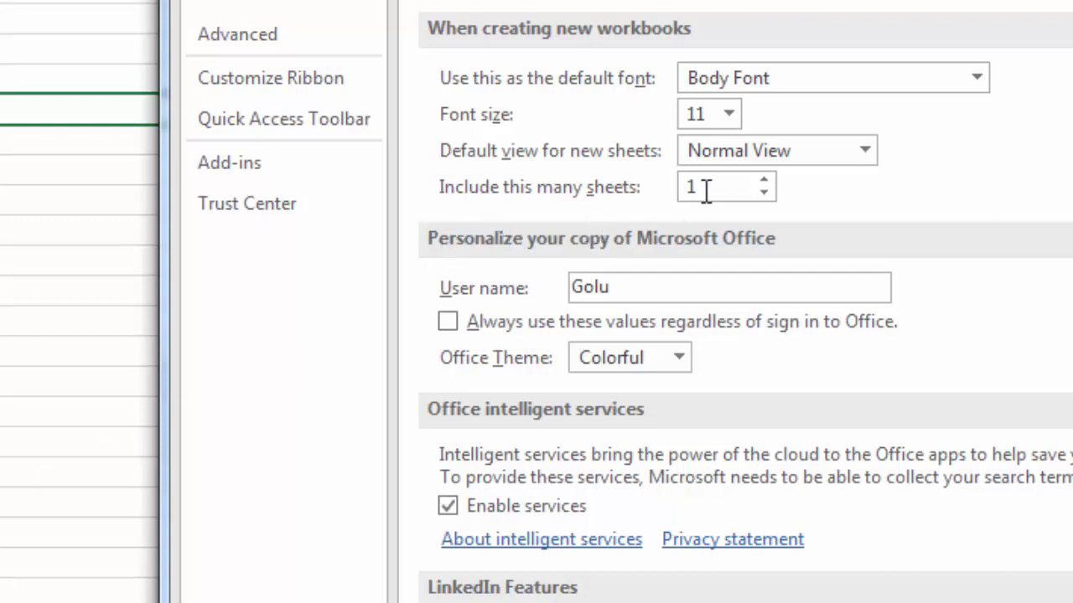
{"action": "left_click", "coordinate": [764, 185]}
{"action": "left_click", "coordinate": [764, 185]}
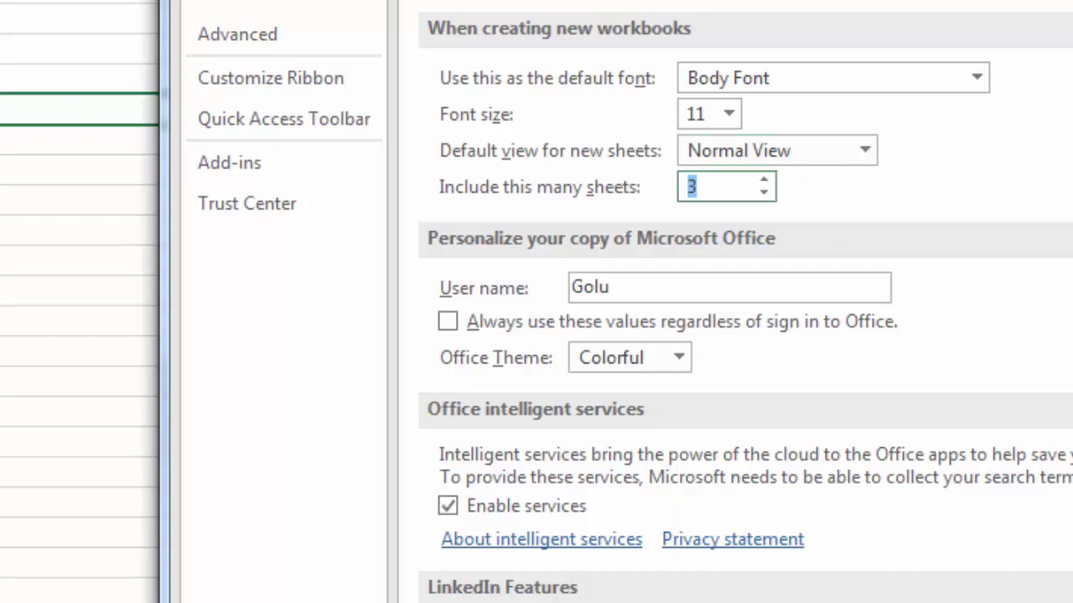
{"action": "key", "text": "Return"}
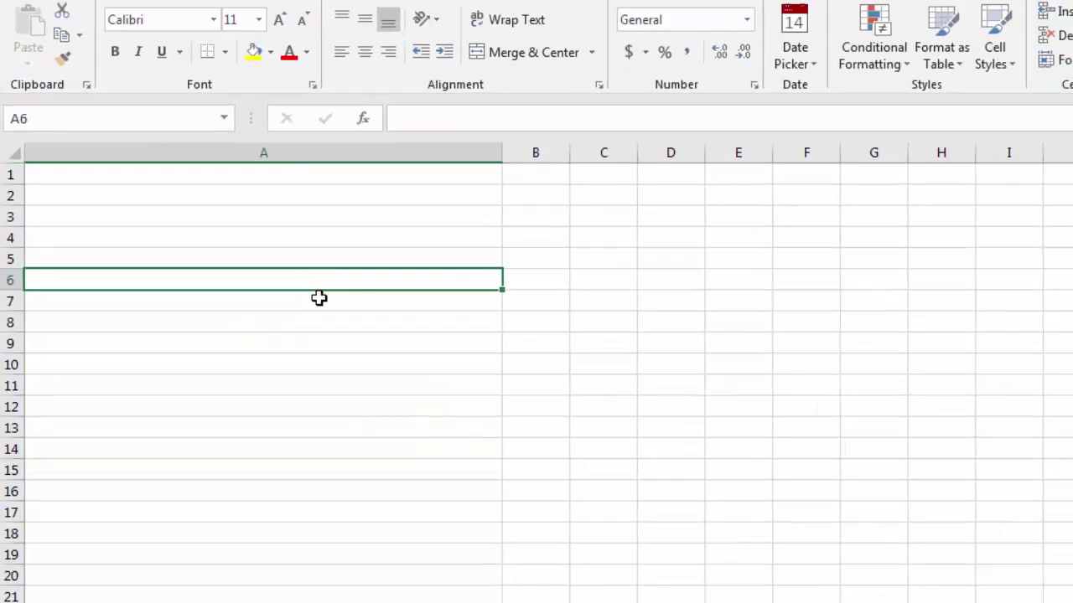
Look over the available cell styles with cell A7 selected, without applying one
{"action": "left_click", "coordinate": [318, 298]}
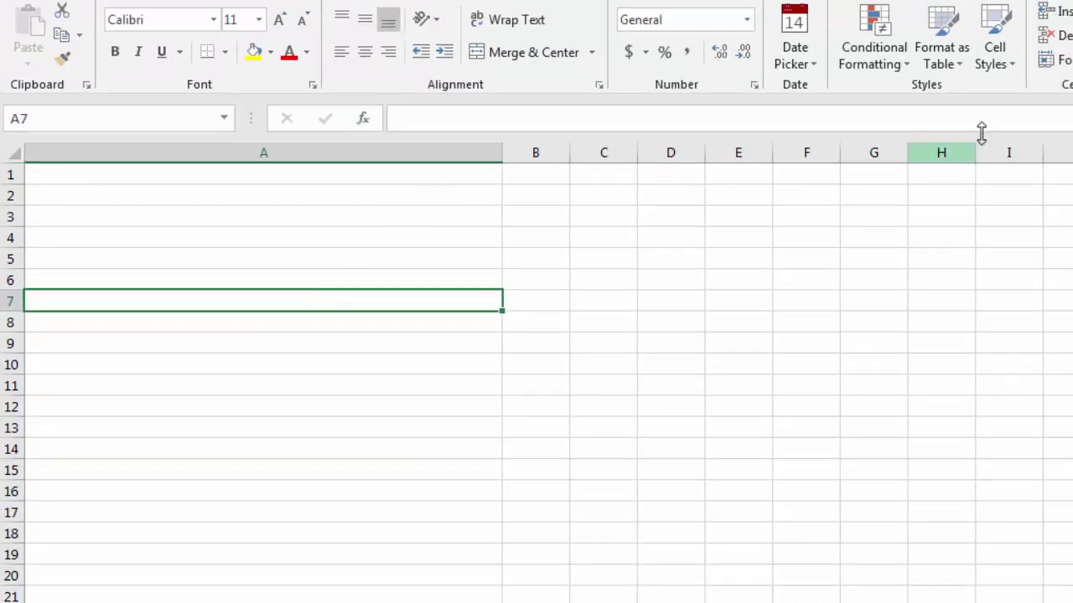
{"action": "left_click", "coordinate": [1012, 65]}
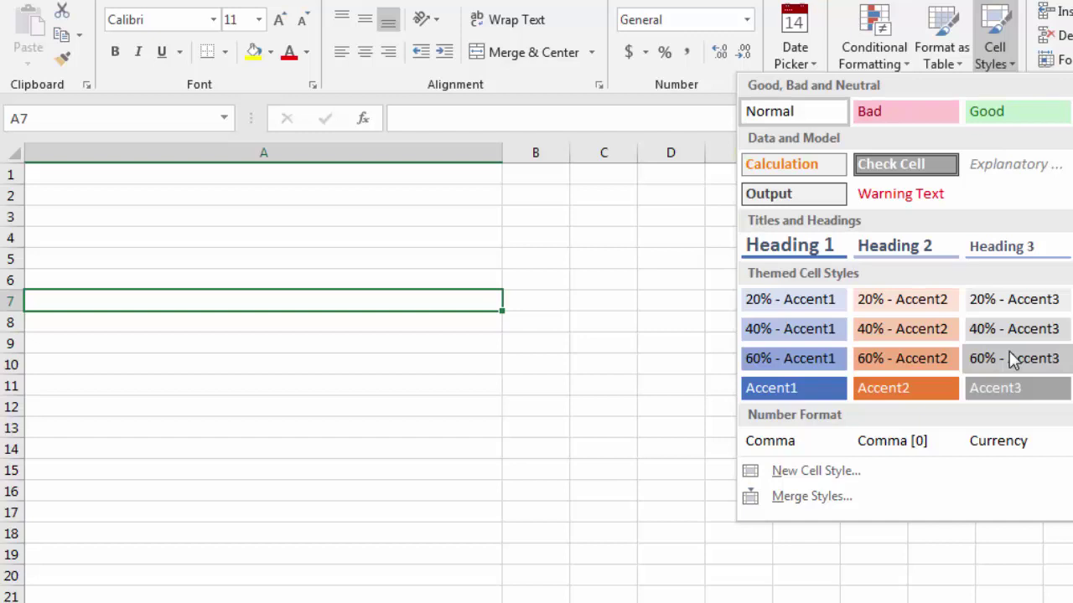
{"action": "left_click", "coordinate": [570, 270]}
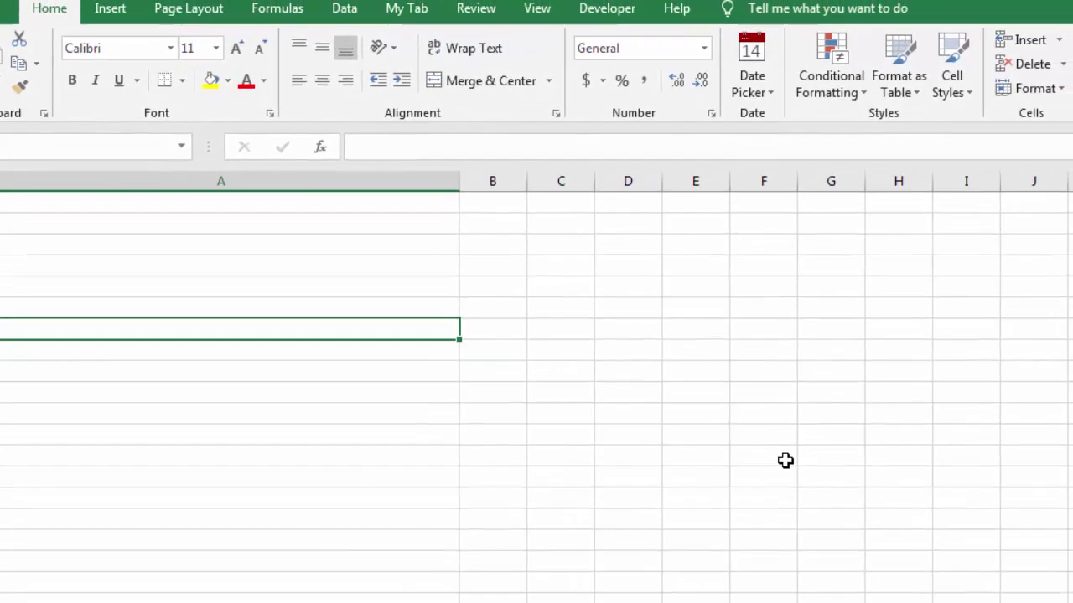
Try a custom sheet zoom of 500%, and test the sheet's maximum zoom
{"action": "left_click", "coordinate": [541, 18]}
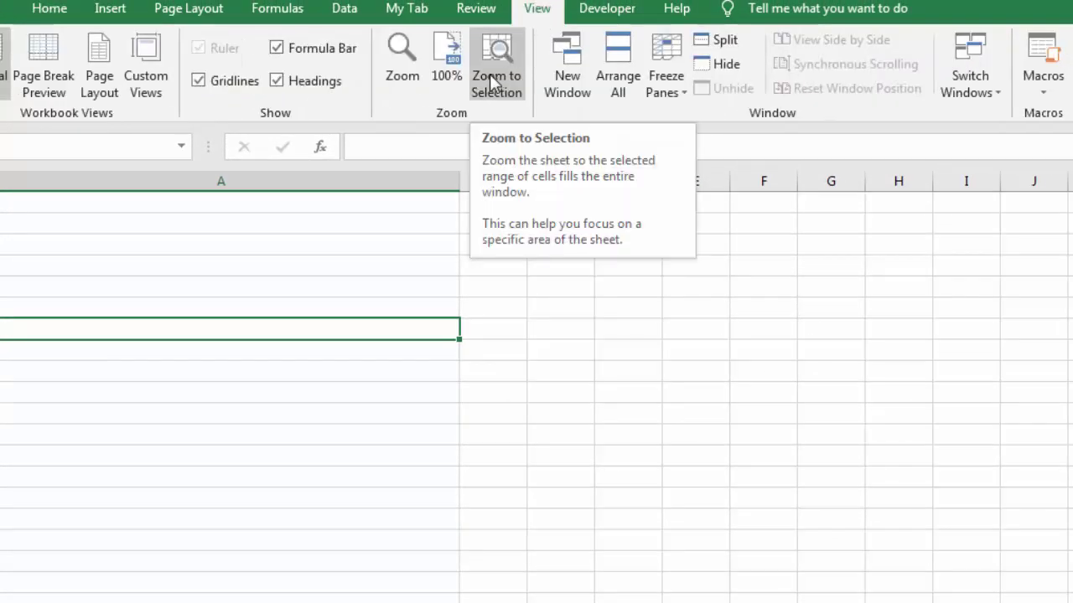
{"action": "left_click", "coordinate": [403, 65]}
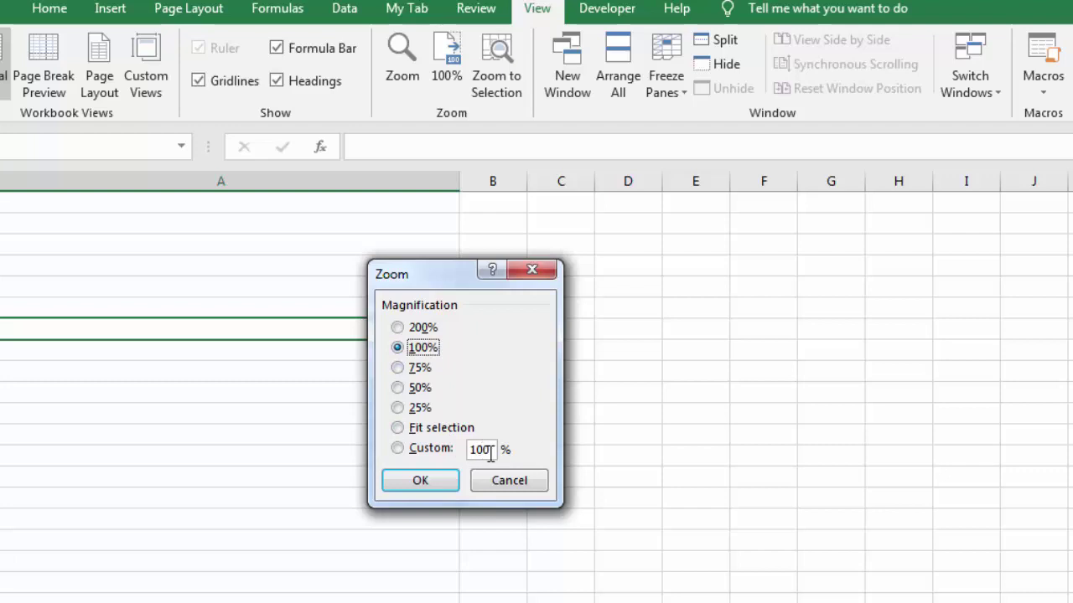
{"action": "left_click", "coordinate": [398, 448]}
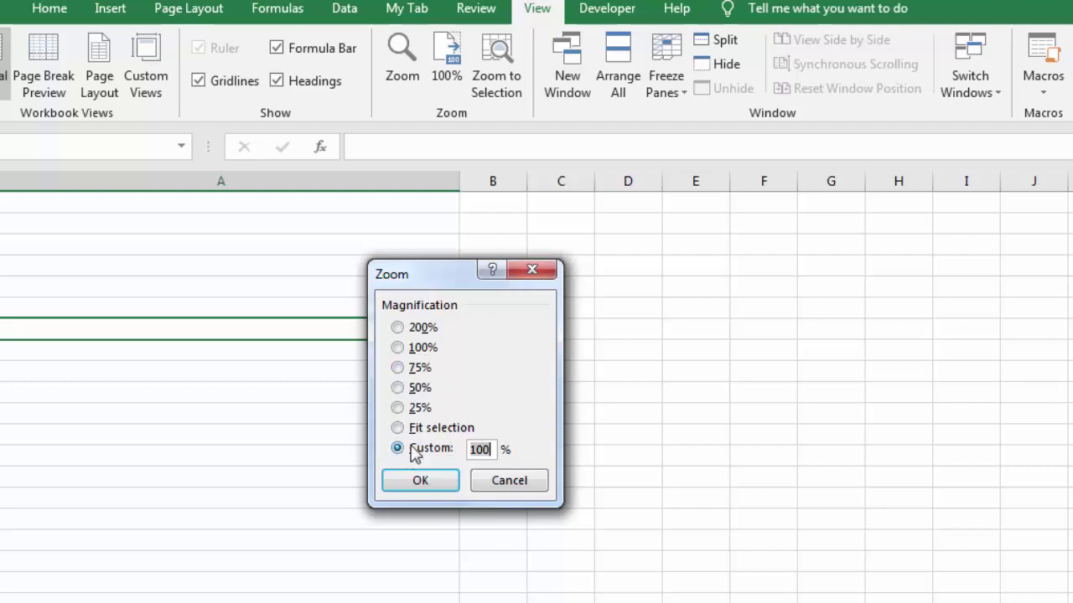
{"action": "type", "text": "500"}
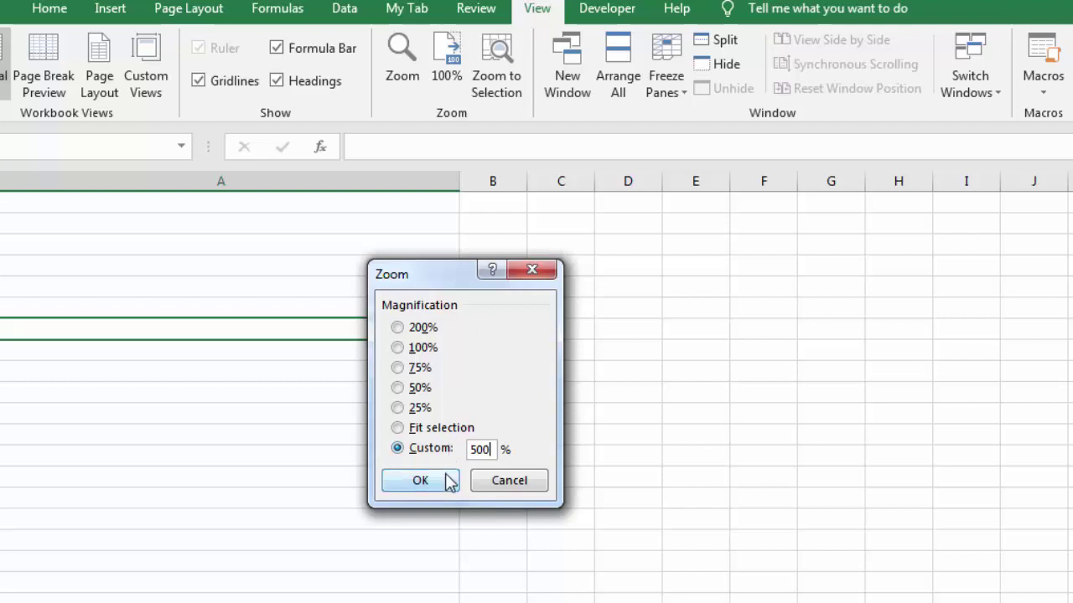
{"action": "left_click", "coordinate": [448, 480]}
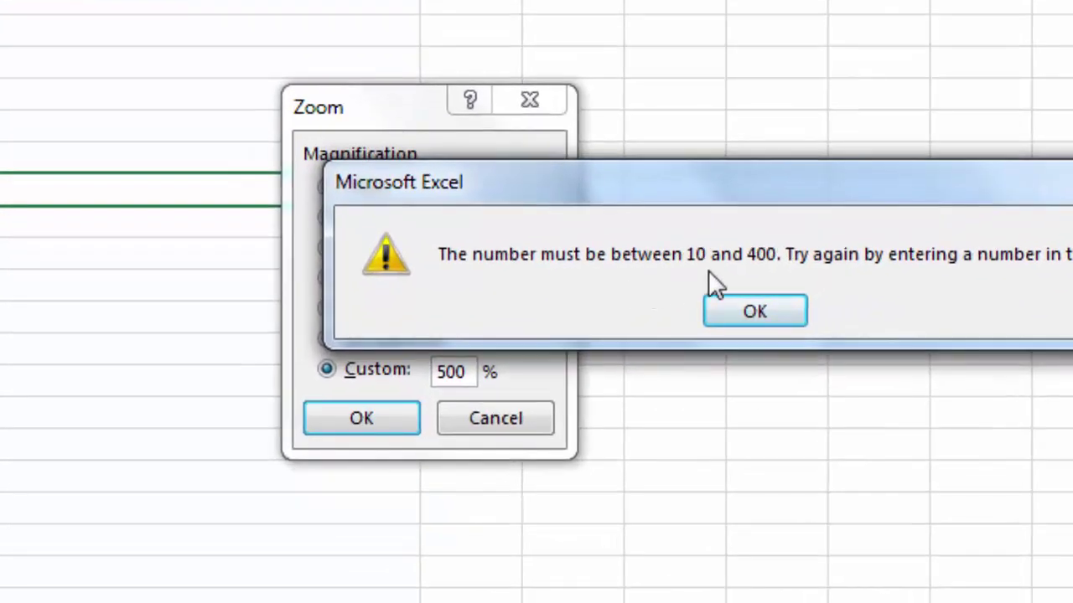
{"action": "left_click", "coordinate": [760, 307]}
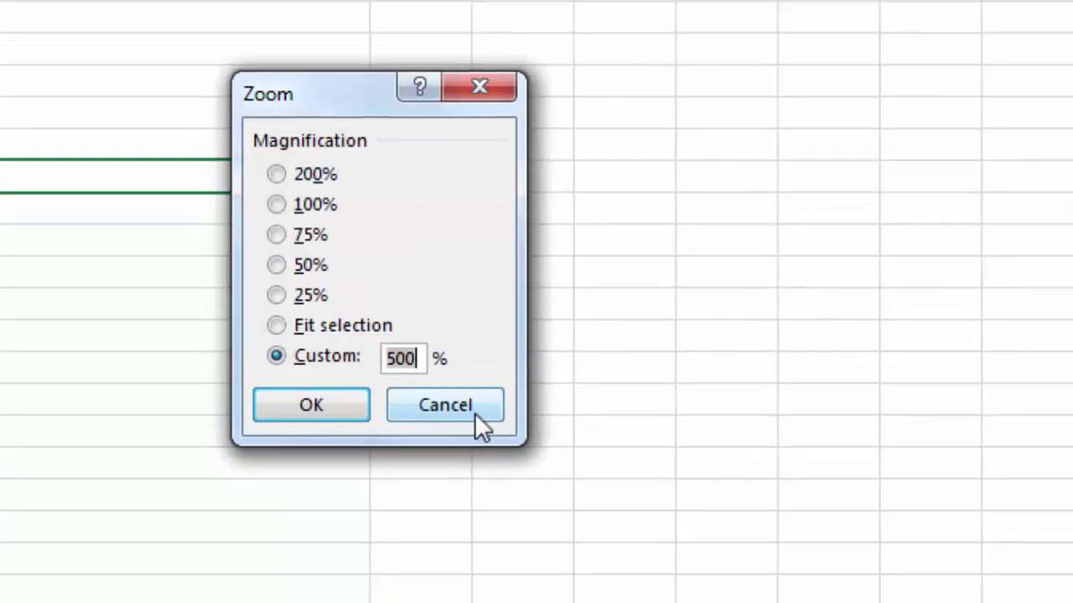
{"action": "left_click", "coordinate": [495, 419]}
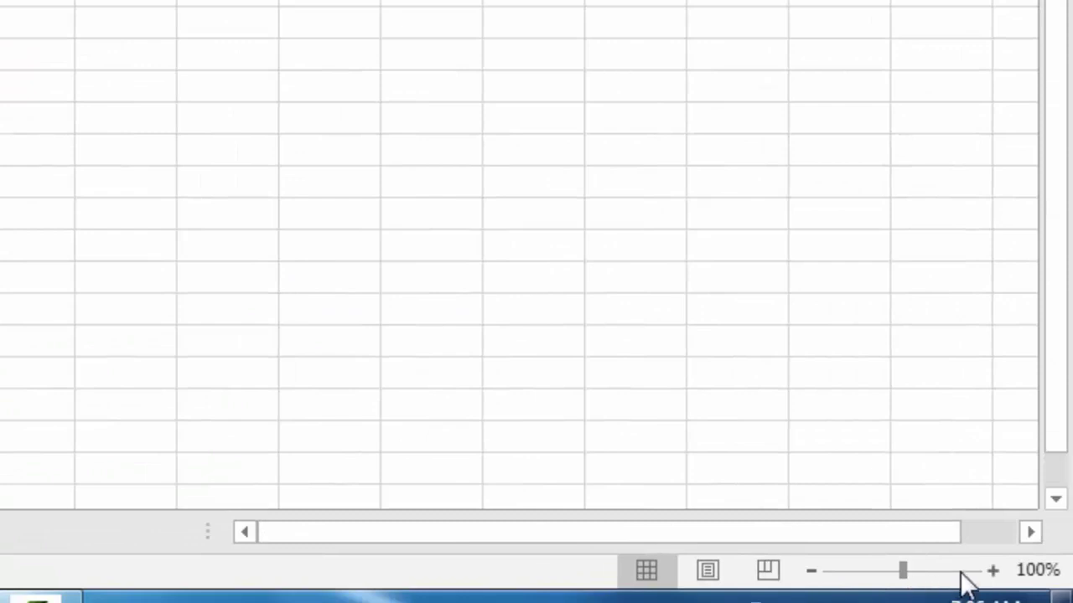
{"action": "left_click_drag", "start_coordinate": [902, 572], "coordinate": [1014, 586]}
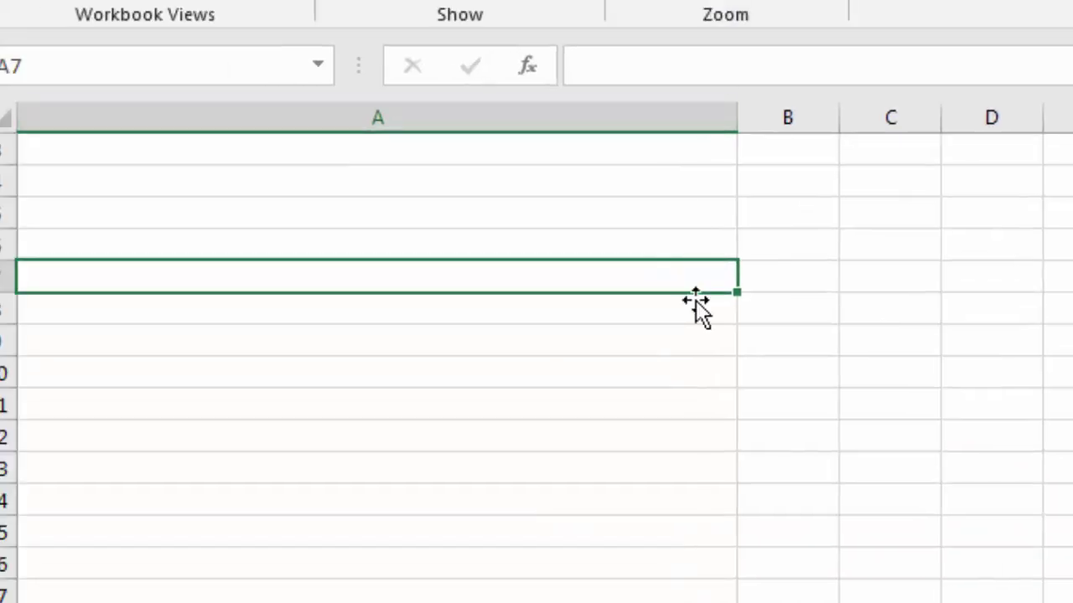
Enter 45 in cell A8, reopen the cell for editing and leave its content as it is
{"action": "left_click", "coordinate": [652, 312]}
{"action": "type", "text": "45"}
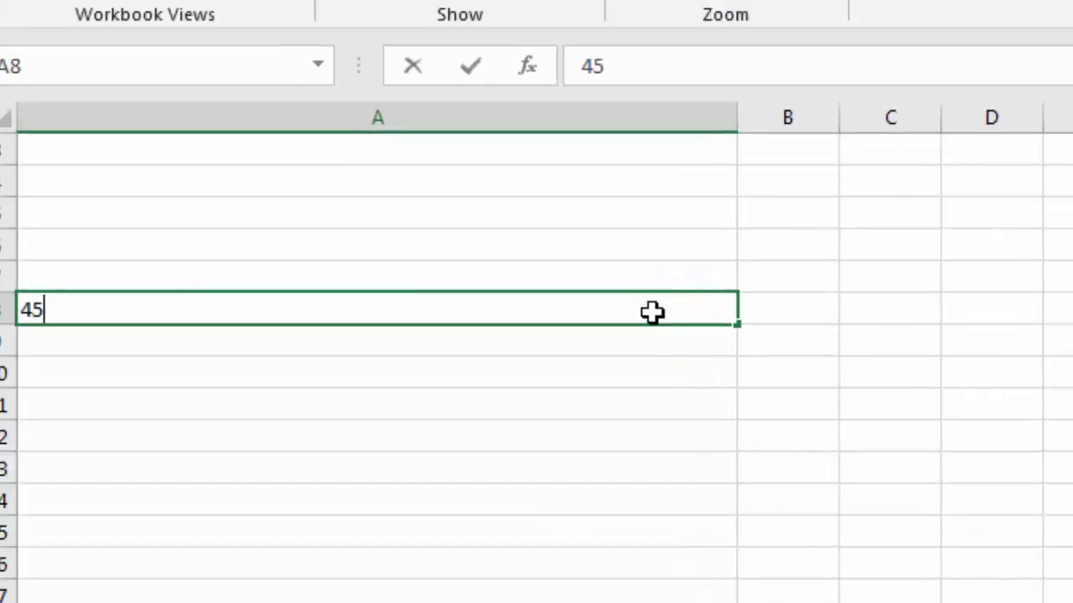
{"action": "key", "text": "Return"}
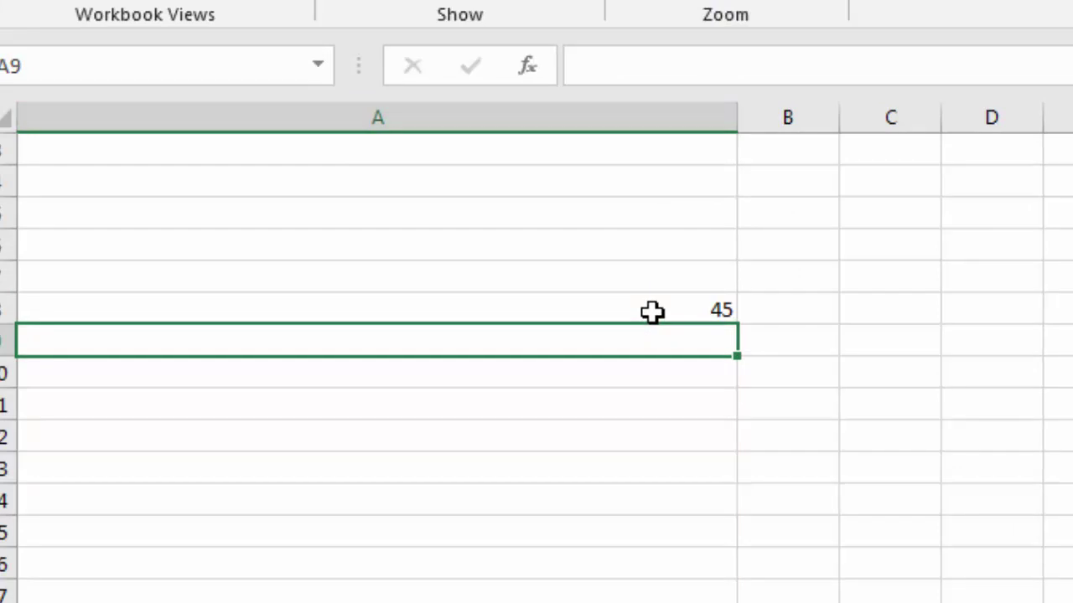
{"action": "double_click", "coordinate": [652, 312]}
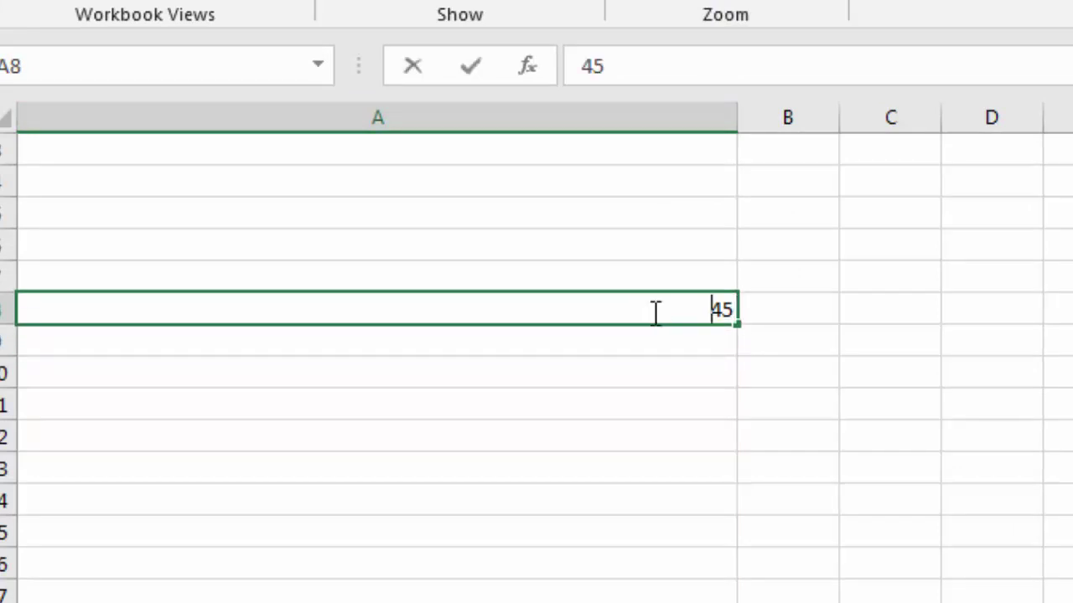
{"action": "left_click", "coordinate": [651, 340]}
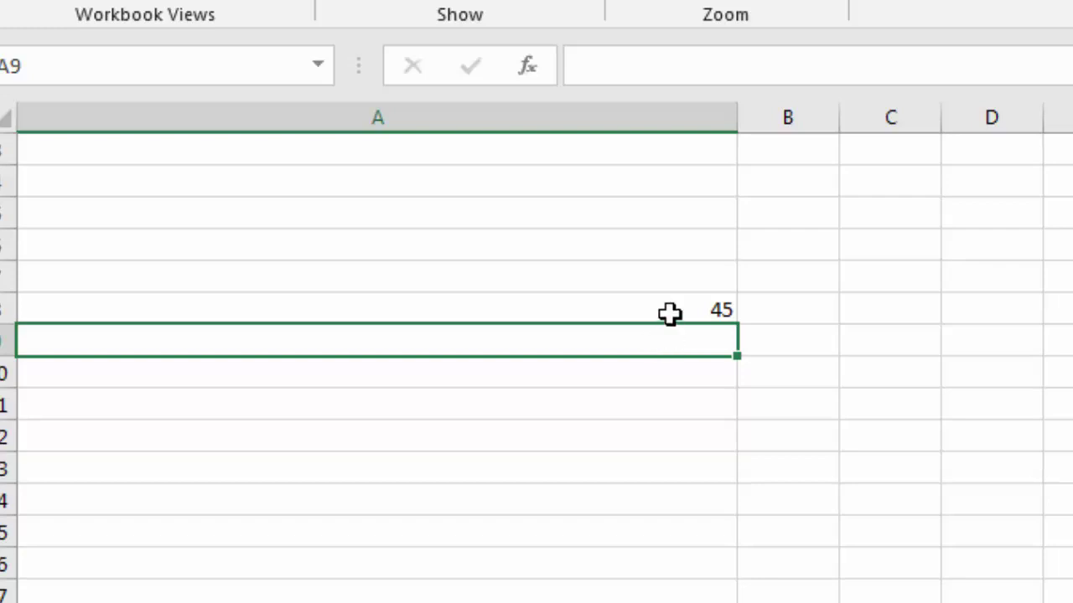
{"action": "left_click", "coordinate": [670, 312]}
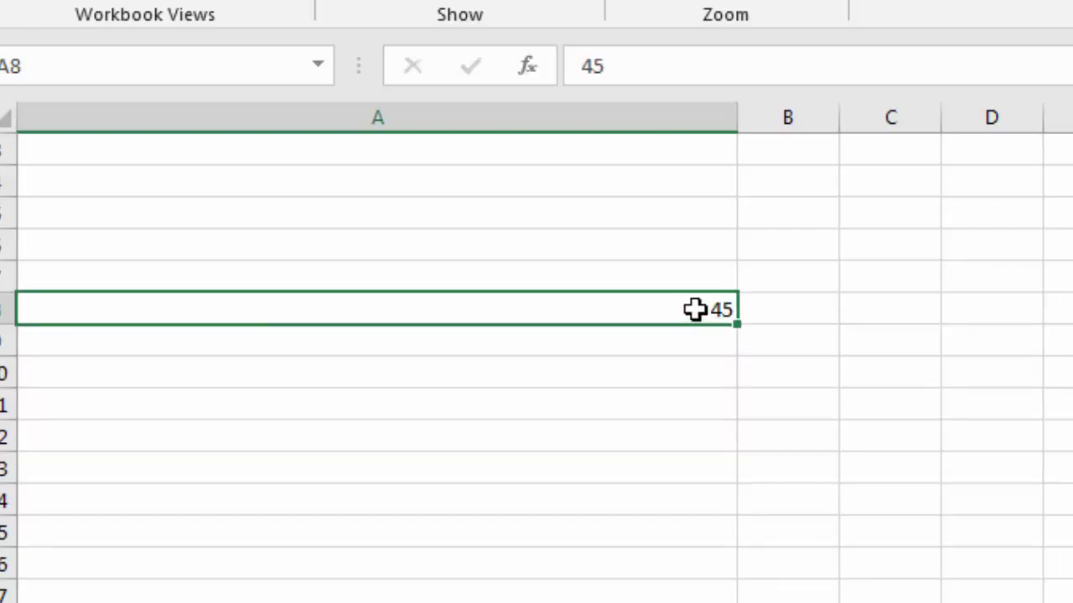
Fill cells B6 to B12 with the sample entries ff, gg, hh, jj, lkkl, ll and ;;
{"action": "left_click", "coordinate": [750, 255]}
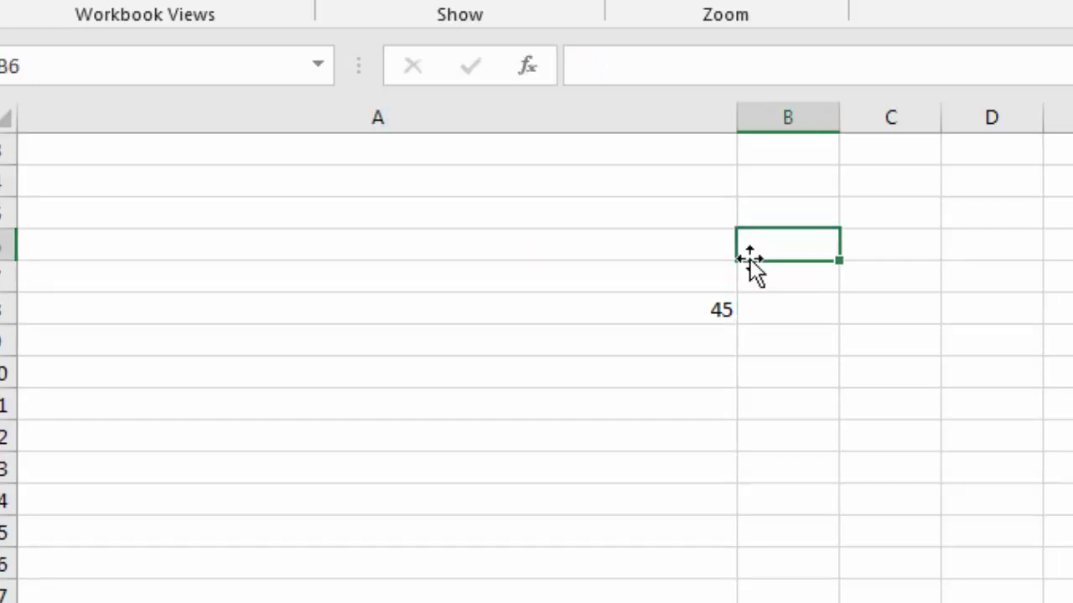
{"action": "type", "text": "ff"}
{"action": "key", "text": "Return"}
{"action": "type", "text": "gg"}
{"action": "key", "text": "Return"}
{"action": "type", "text": "hh"}
{"action": "key", "text": "Return"}
{"action": "type", "text": "jj"}
{"action": "key", "text": "Return"}
{"action": "type", "text": "lkkl"}
{"action": "key", "text": "Return"}
{"action": "type", "text": "ll"}
{"action": "key", "text": "Return"}
{"action": "type", "text": ";;"}
{"action": "key", "text": "Return"}
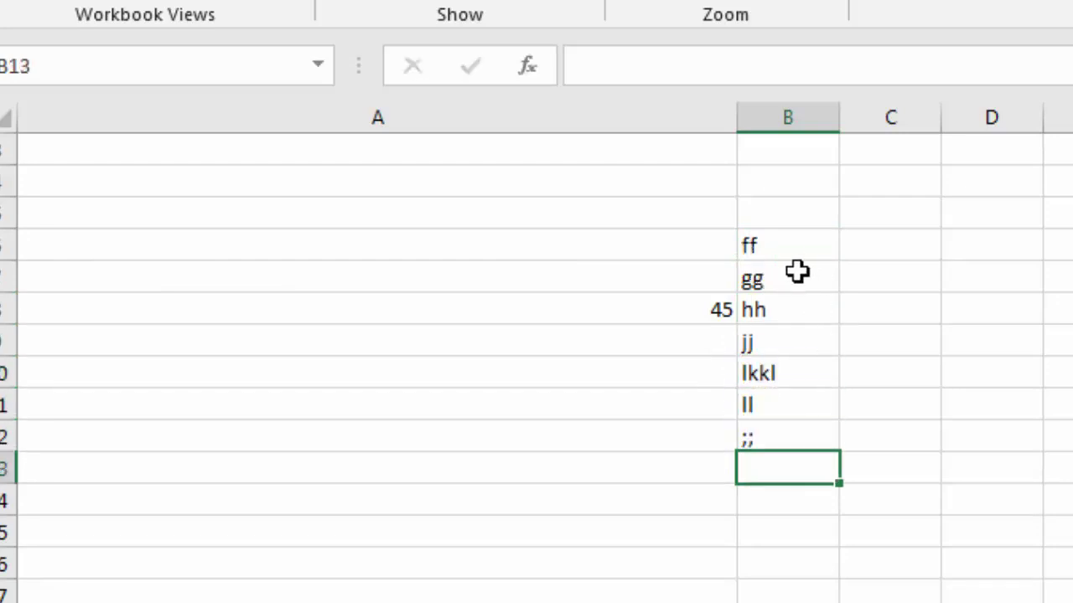
{"action": "left_click_drag", "start_coordinate": [795, 248], "coordinate": [797, 406]}
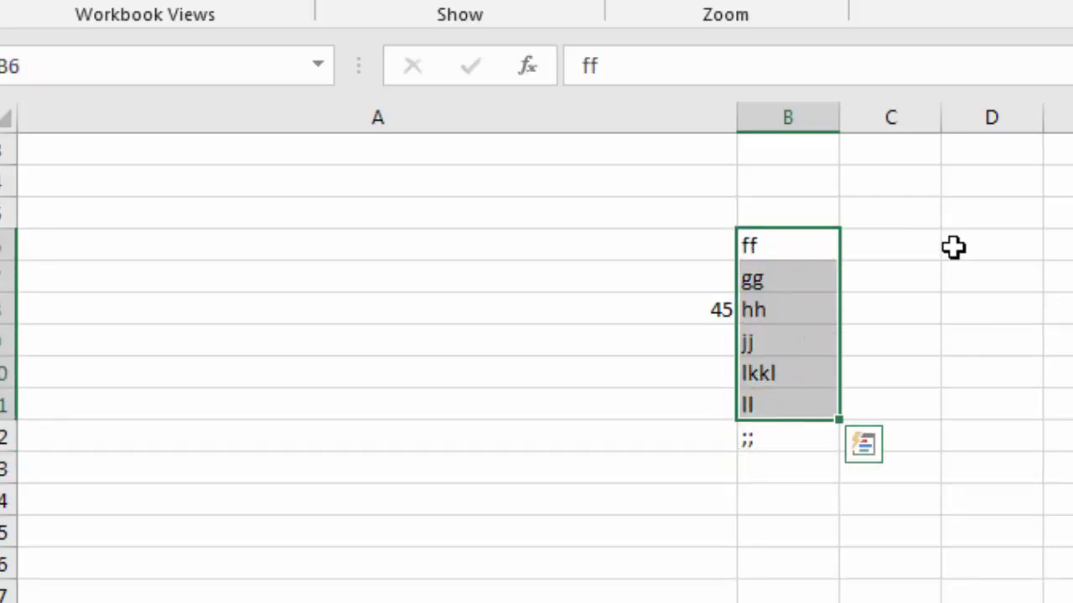
{"action": "left_click", "coordinate": [955, 247]}
{"action": "left_click_drag", "start_coordinate": [605, 155], "coordinate": [1069, 599]}
{"action": "key", "text": "alt+h"}
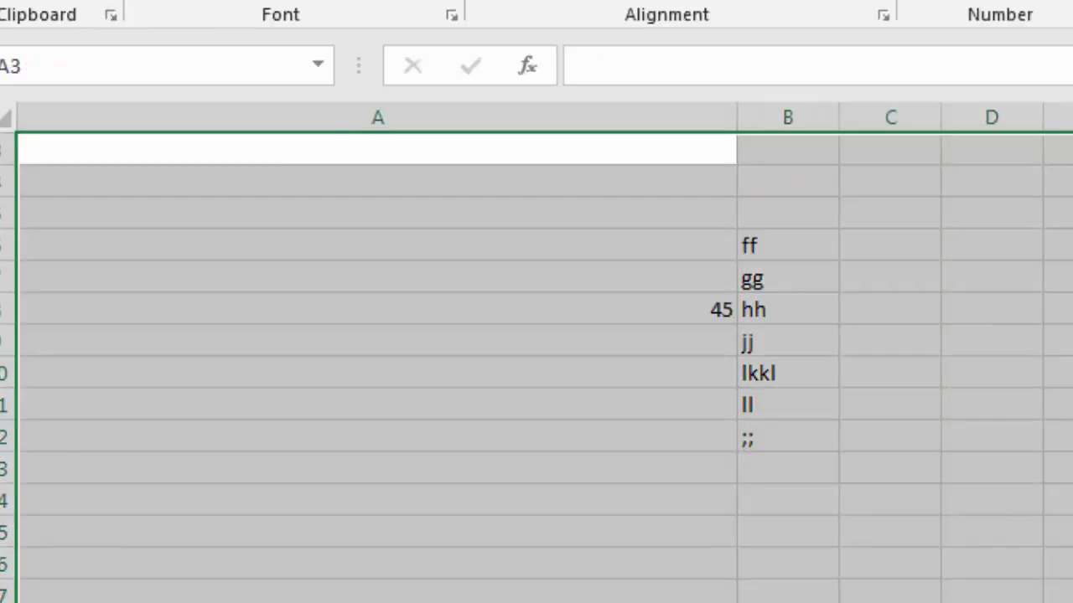
{"action": "left_click", "coordinate": [926, 244]}
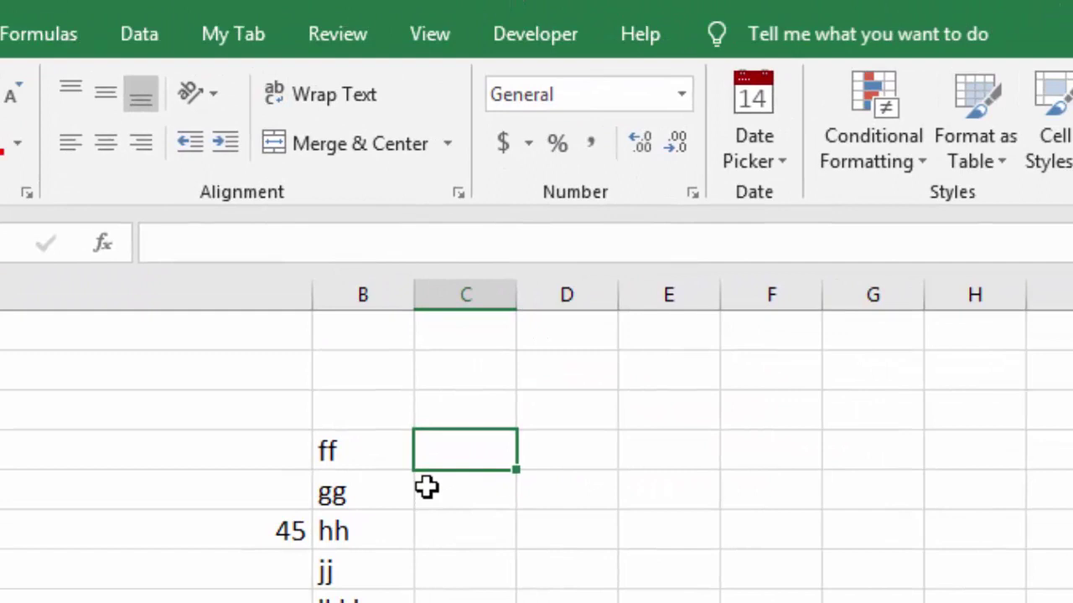
Add list data validation to cell C6, using cells B6 to B13 as the source
{"action": "left_click", "coordinate": [133, 34]}
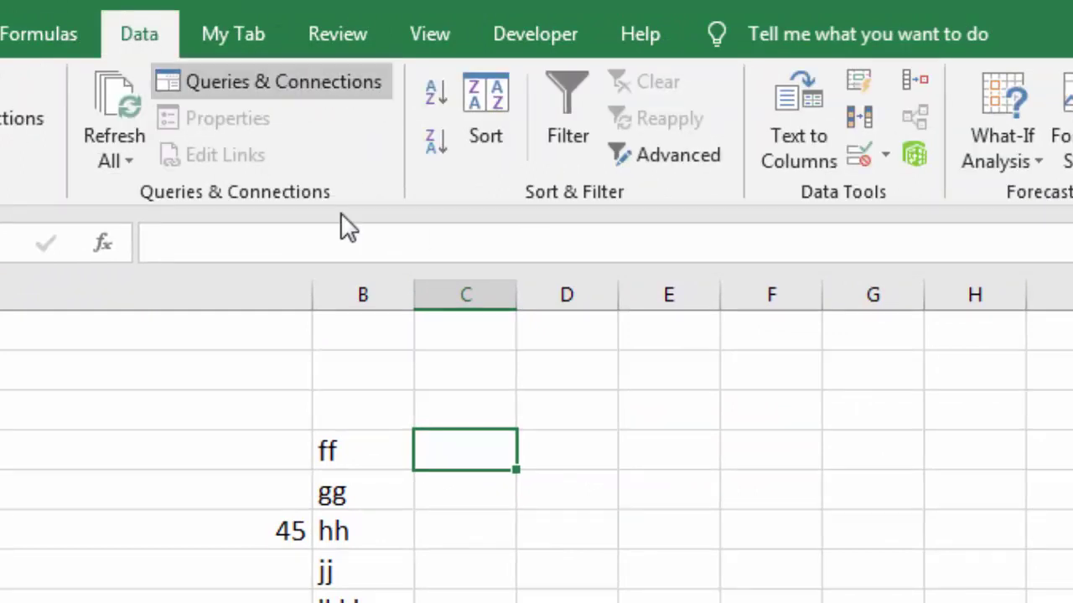
{"action": "left_click", "coordinate": [874, 150]}
{"action": "left_click", "coordinate": [338, 357]}
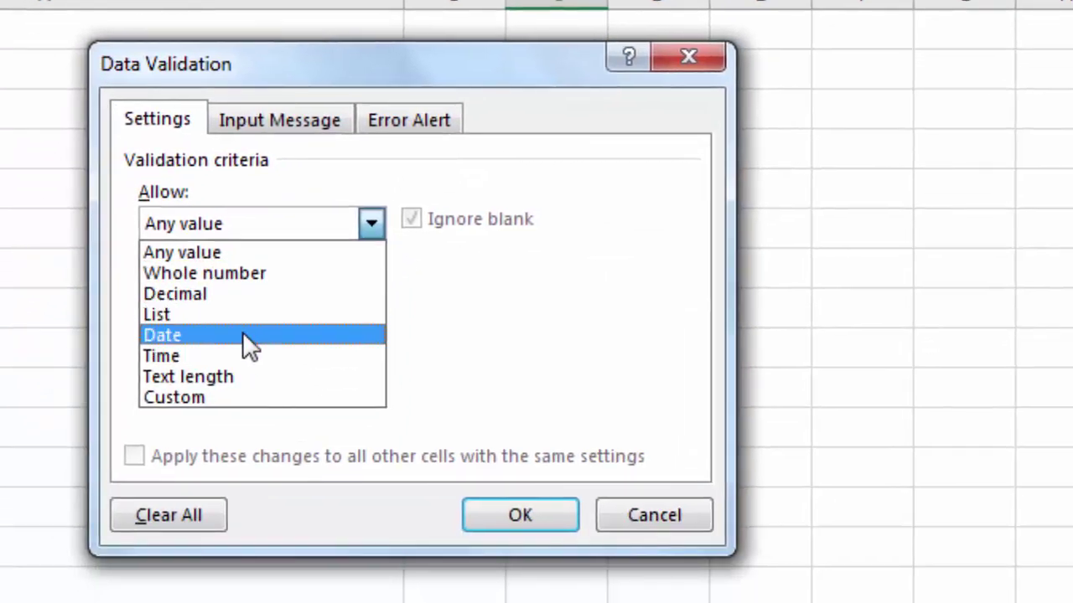
{"action": "left_click", "coordinate": [244, 317]}
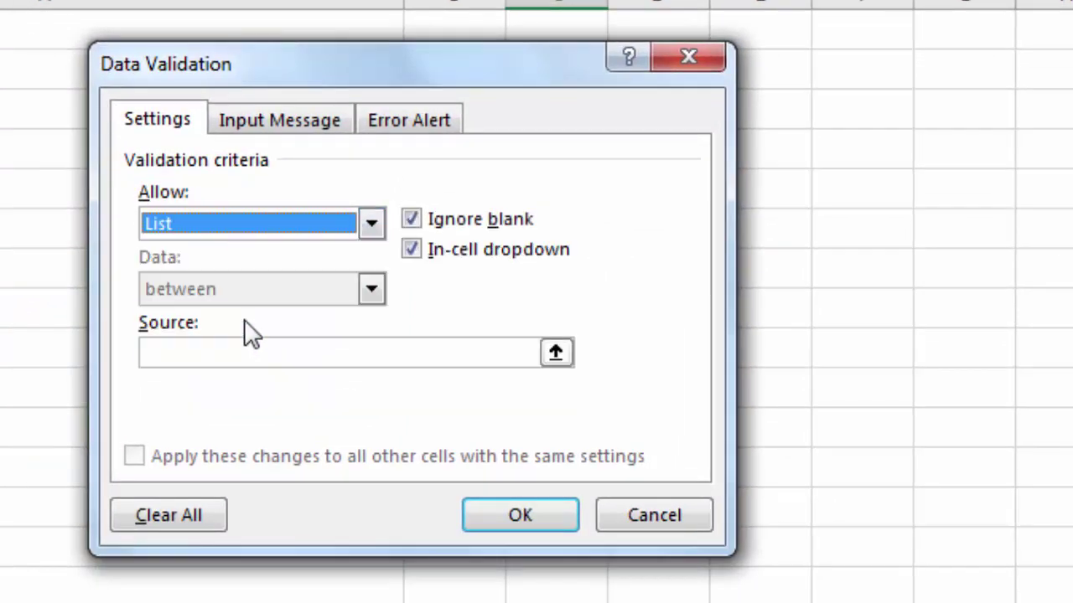
{"action": "left_click", "coordinate": [246, 350]}
{"action": "left_click_drag", "start_coordinate": [325, 83], "coordinate": [92, 46]}
{"action": "left_click_drag", "start_coordinate": [440, 148], "coordinate": [444, 408]}
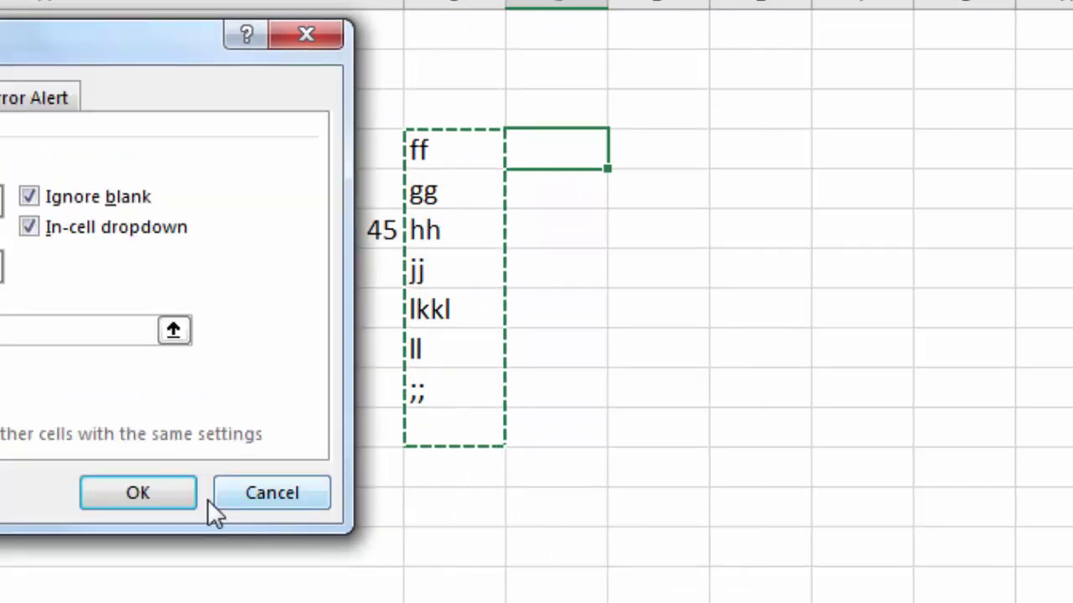
{"action": "key", "text": "Return"}
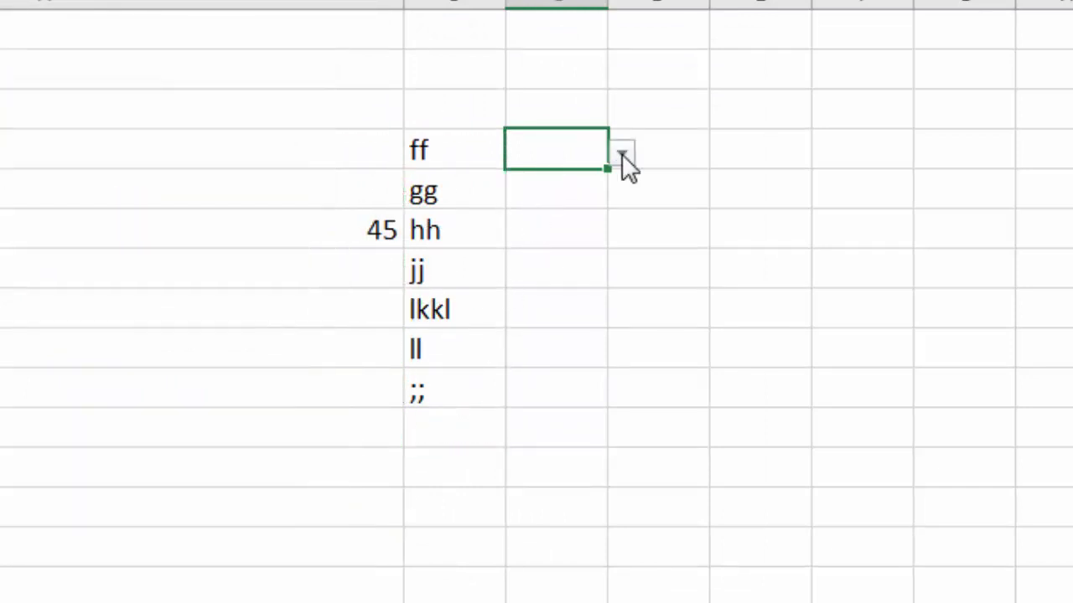
Choose gg from the dropdown list in cell C6
{"action": "left_click", "coordinate": [621, 153]}
{"action": "left_click", "coordinate": [581, 201]}
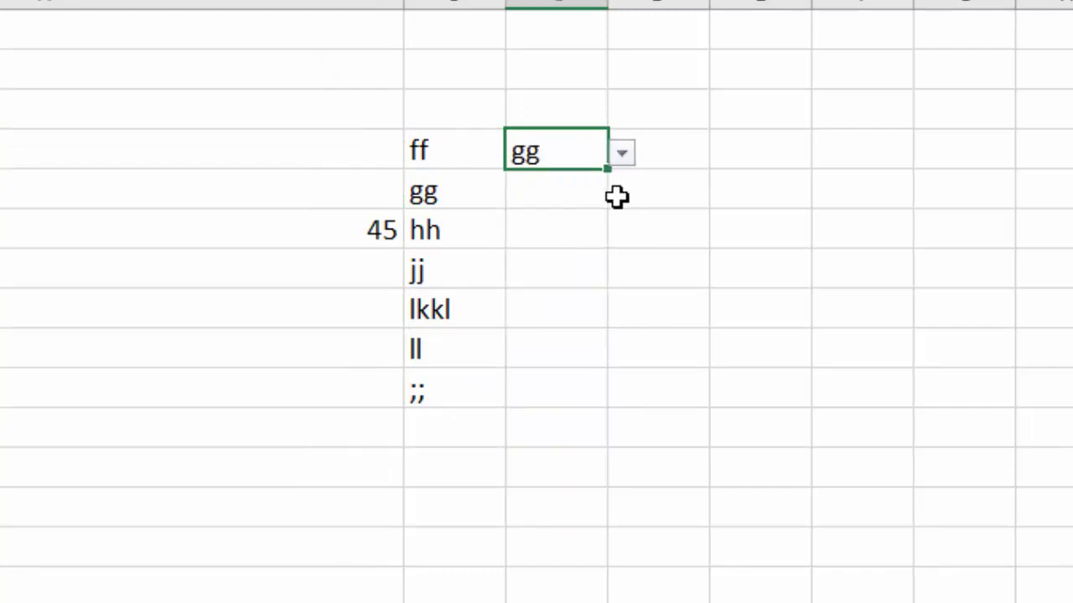
{"action": "left_click", "coordinate": [632, 259]}
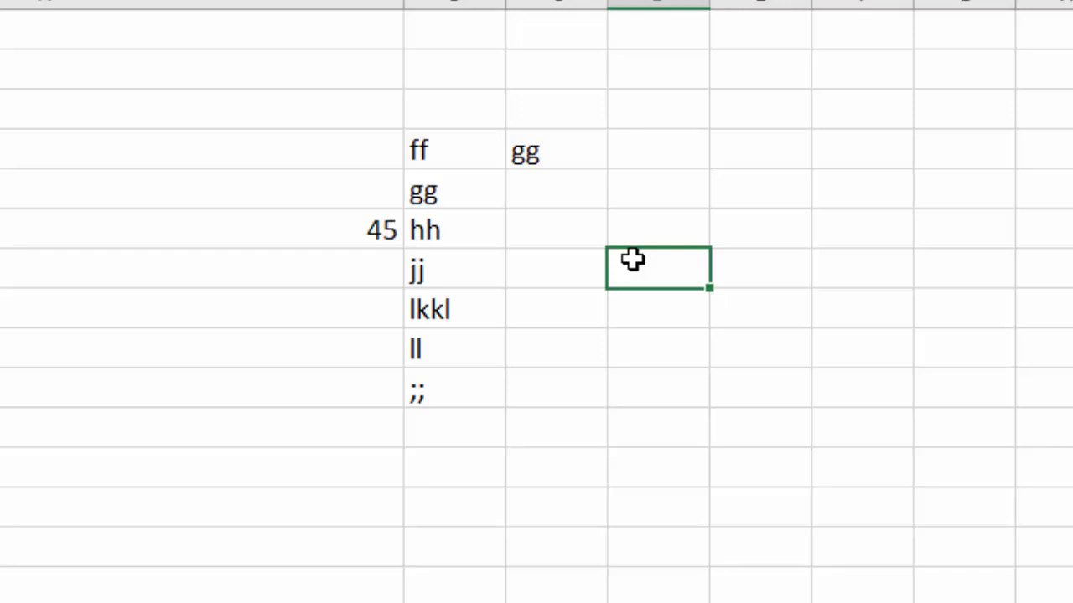
{"action": "left_click", "coordinate": [679, 156]}
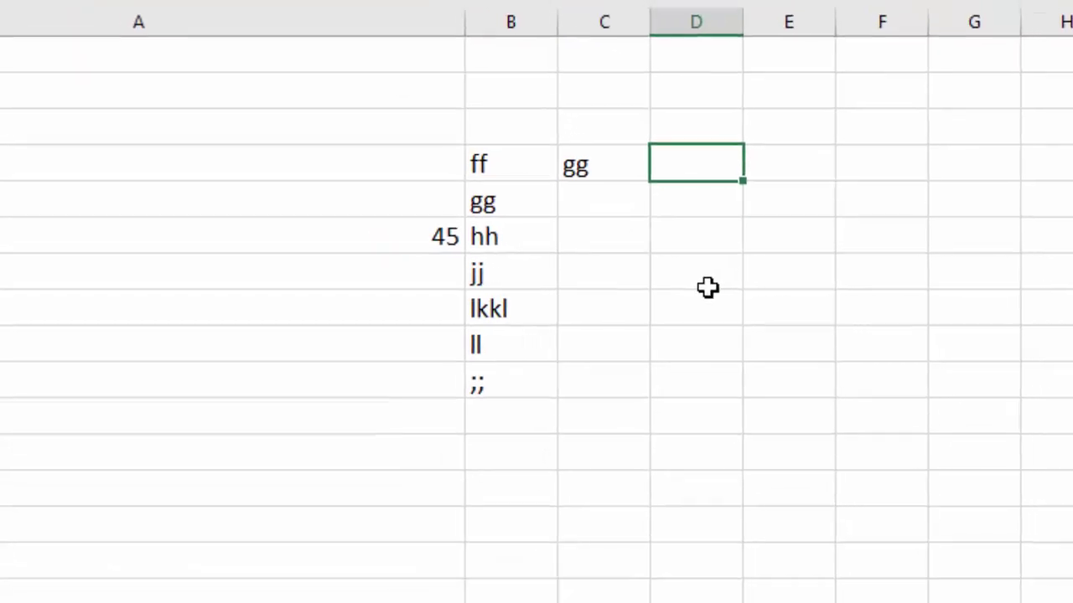
{"action": "left_click", "coordinate": [630, 173]}
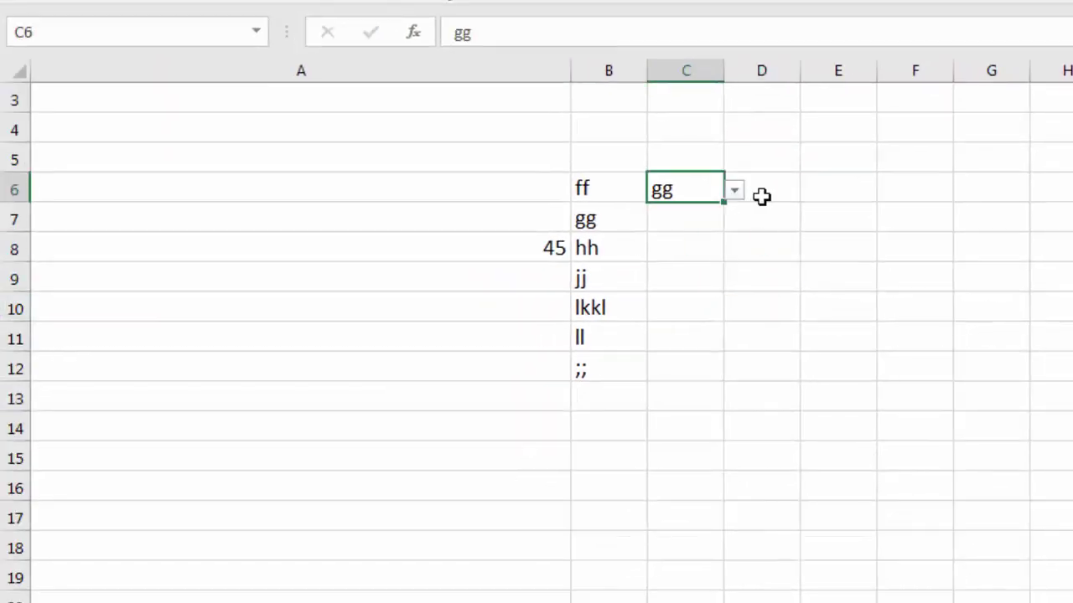
{"action": "left_click", "coordinate": [761, 196]}
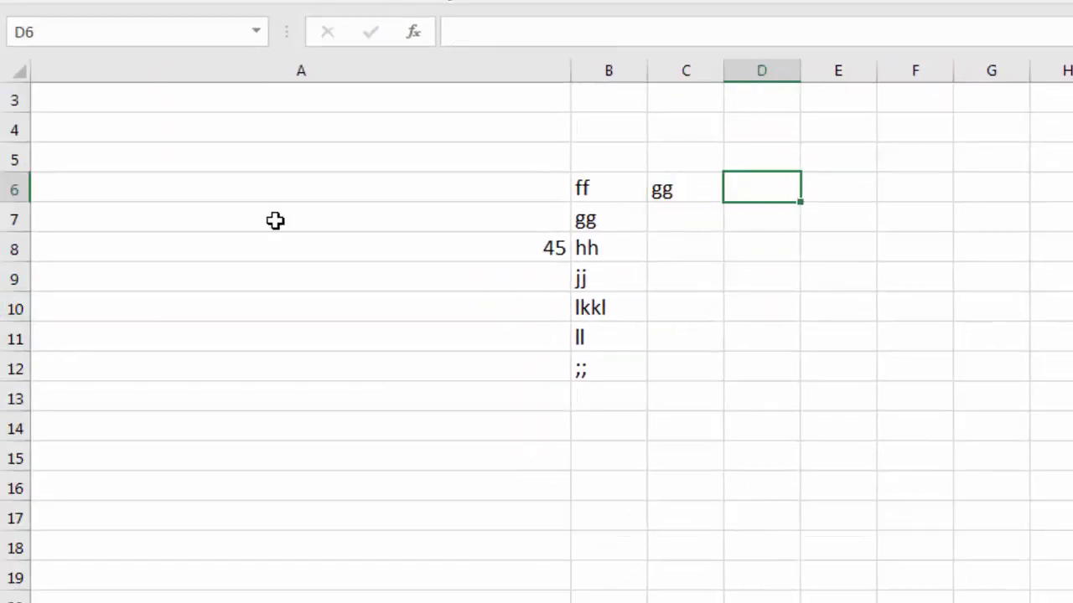
Narrow column A to roughly the width of its neighbouring columns
{"action": "left_click_drag", "start_coordinate": [568, 74], "coordinate": [116, 93]}
{"action": "left_click", "coordinate": [75, 100]}
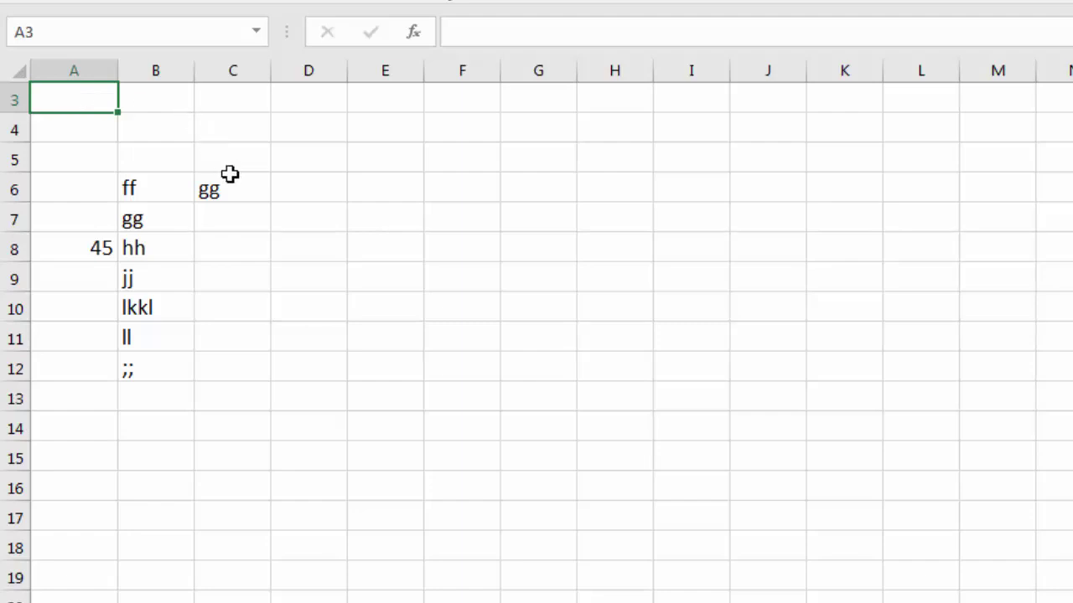
Select the non-adjacent cells C5, B7, B9, B11, D10, F8, F6, H6, H9 and G11 together
{"action": "left_click", "coordinate": [245, 169]}
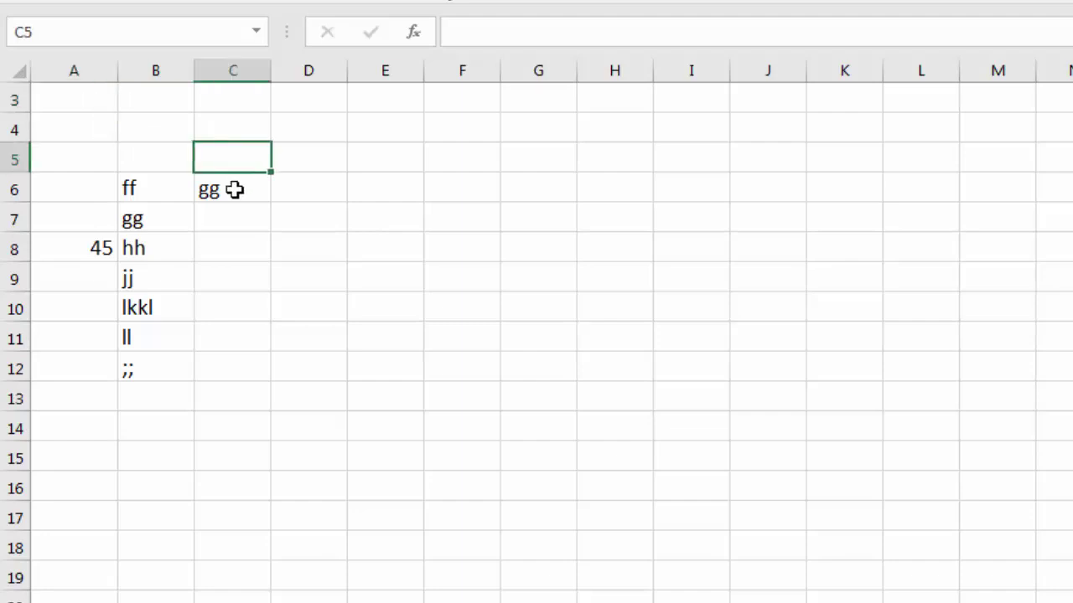
{"action": "left_click", "coordinate": [146, 224], "text": "ctrl"}
{"action": "left_click", "coordinate": [151, 284], "text": "ctrl"}
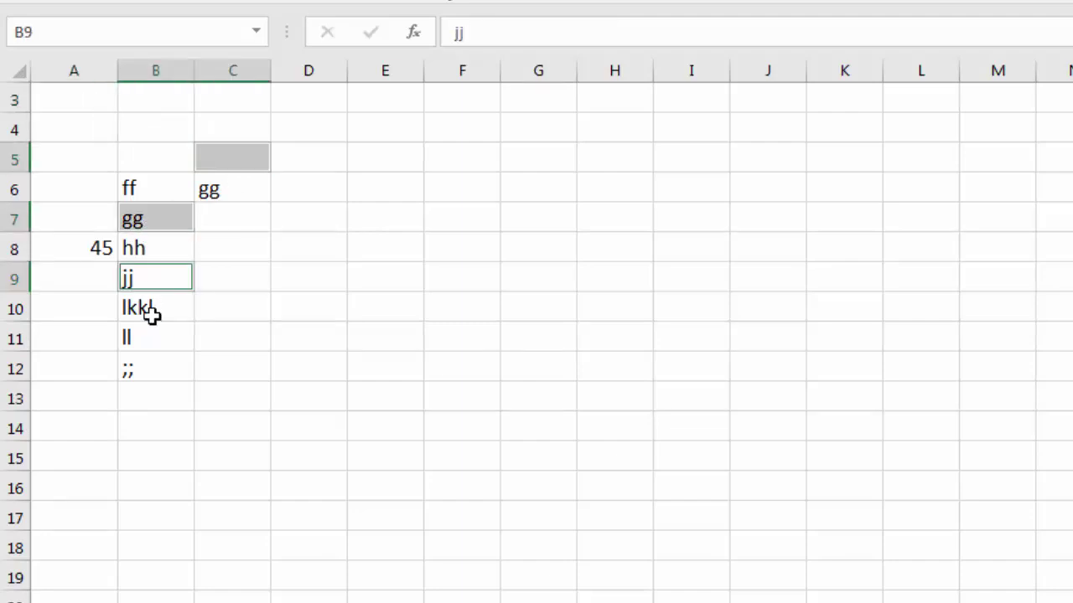
{"action": "left_click", "coordinate": [151, 331], "text": "ctrl"}
{"action": "left_click", "coordinate": [338, 297], "text": "ctrl"}
{"action": "left_click", "coordinate": [491, 251], "text": "ctrl"}
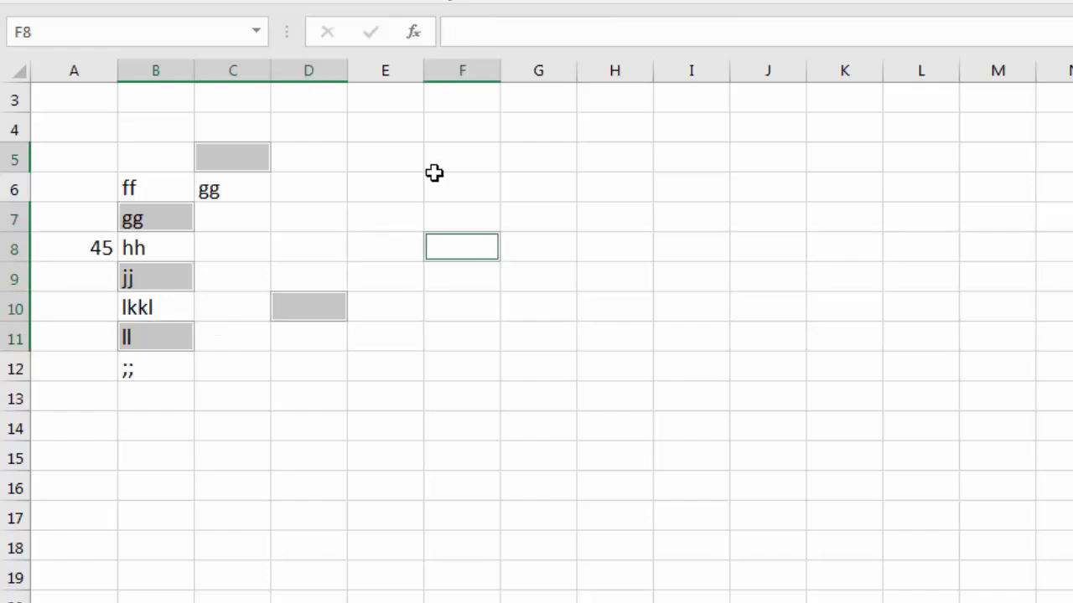
{"action": "left_click", "coordinate": [436, 180], "text": "ctrl"}
{"action": "left_click", "coordinate": [586, 192], "text": "ctrl"}
{"action": "left_click", "coordinate": [634, 279], "text": "ctrl"}
{"action": "left_click", "coordinate": [538, 336], "text": "ctrl"}
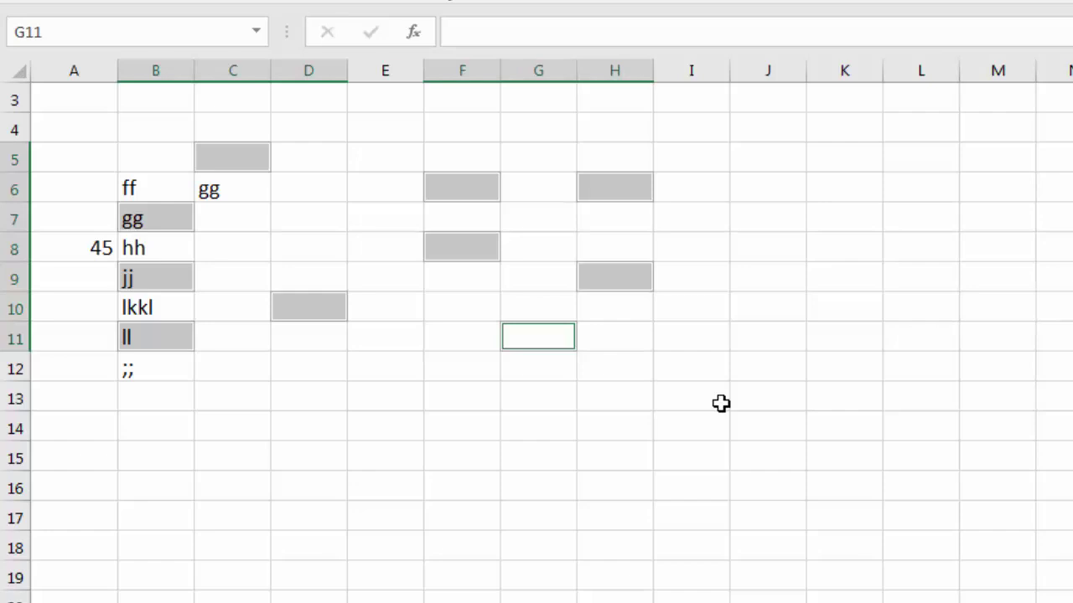
Widen column G to several times its width and enter 2,147,483,648 in cell G11
{"action": "left_click_drag", "start_coordinate": [578, 76], "coordinate": [823, 84]}
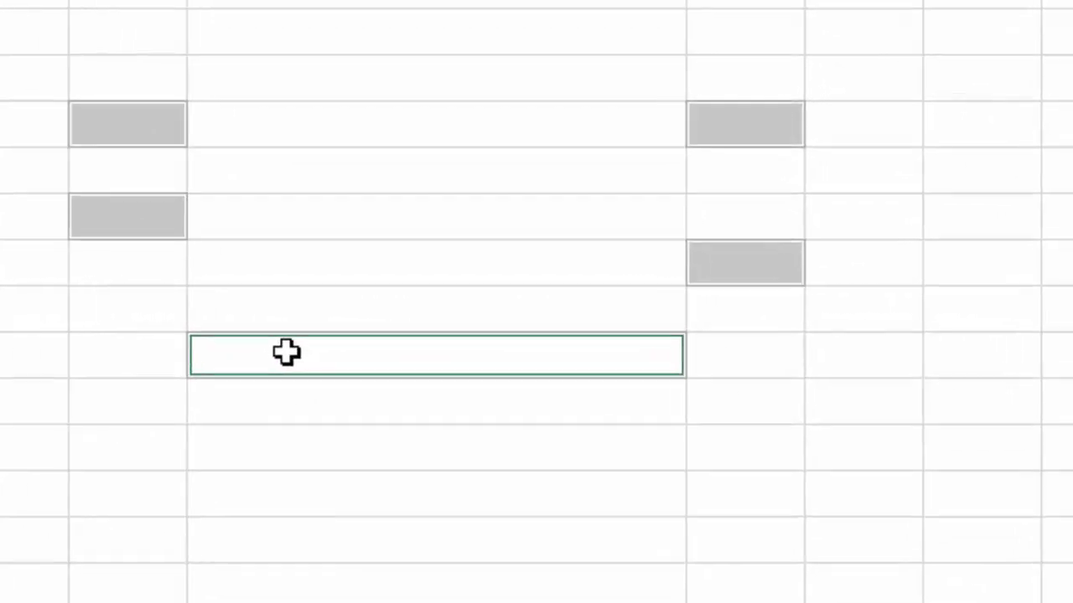
{"action": "type", "text": "2,"}
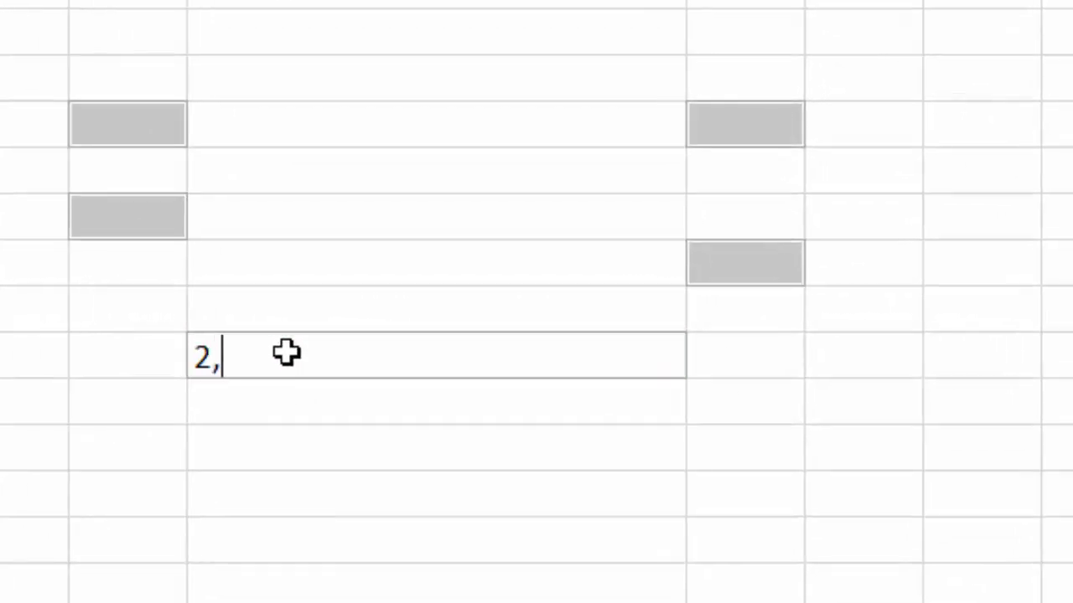
{"action": "type", "text": "147,"}
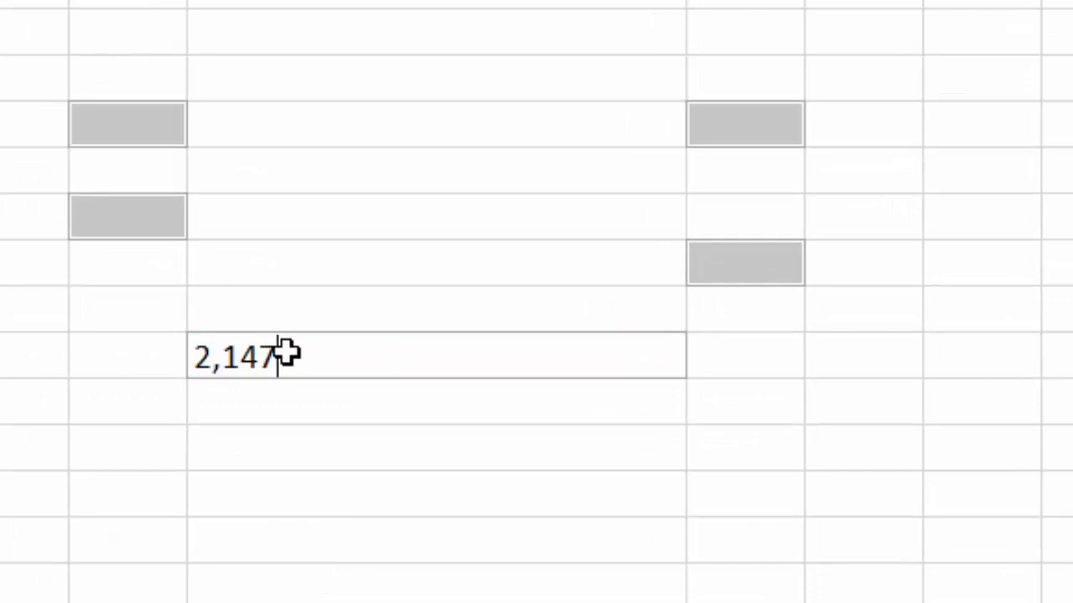
{"action": "type", "text": "483"}
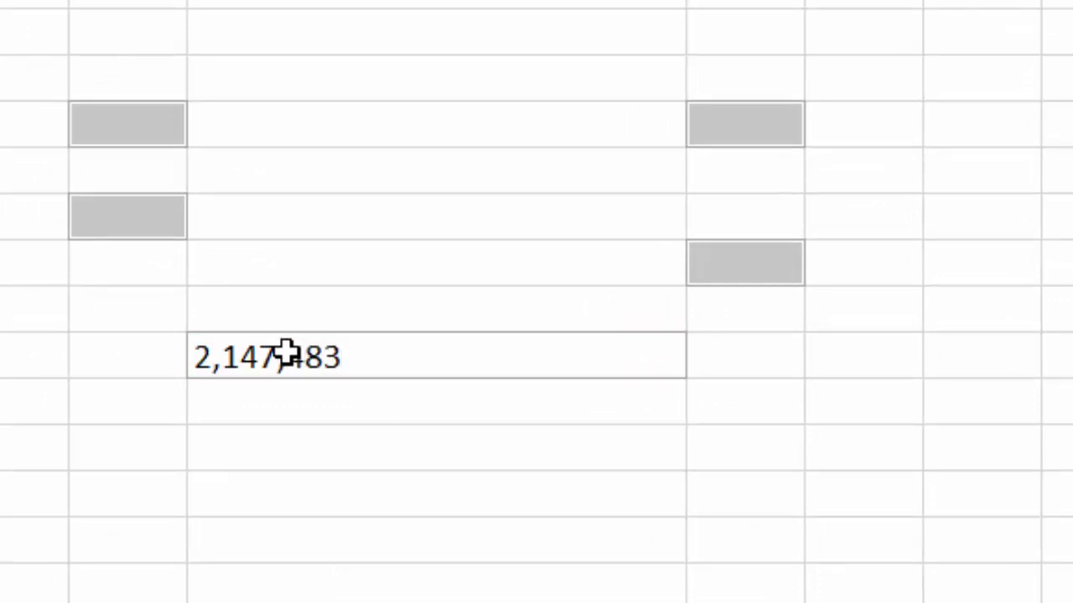
{"action": "type", "text": ",648"}
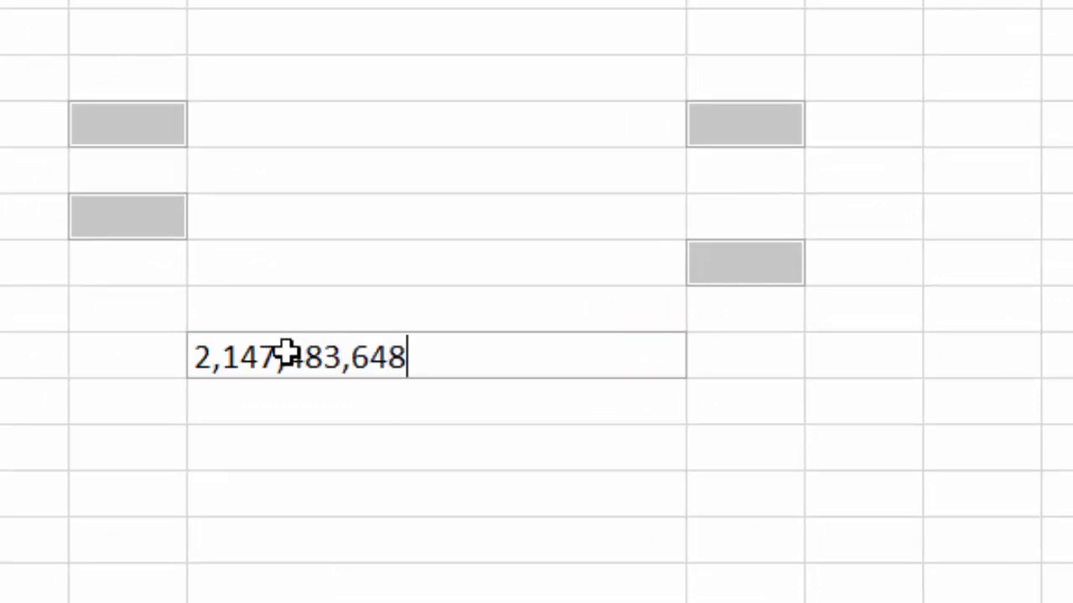
{"action": "key", "text": "Return"}
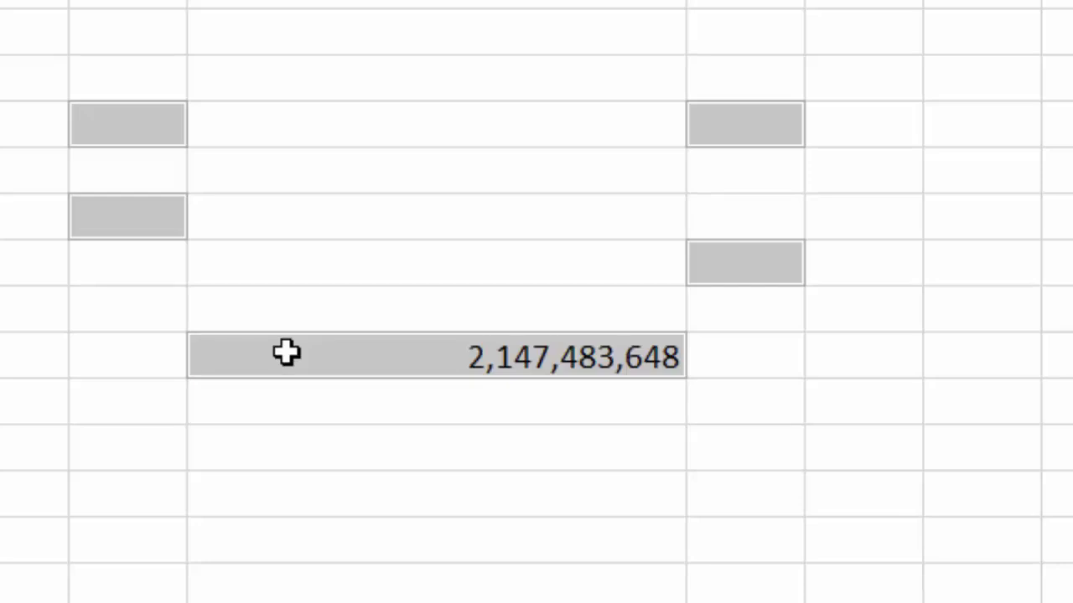
{"action": "left_click", "coordinate": [345, 317]}
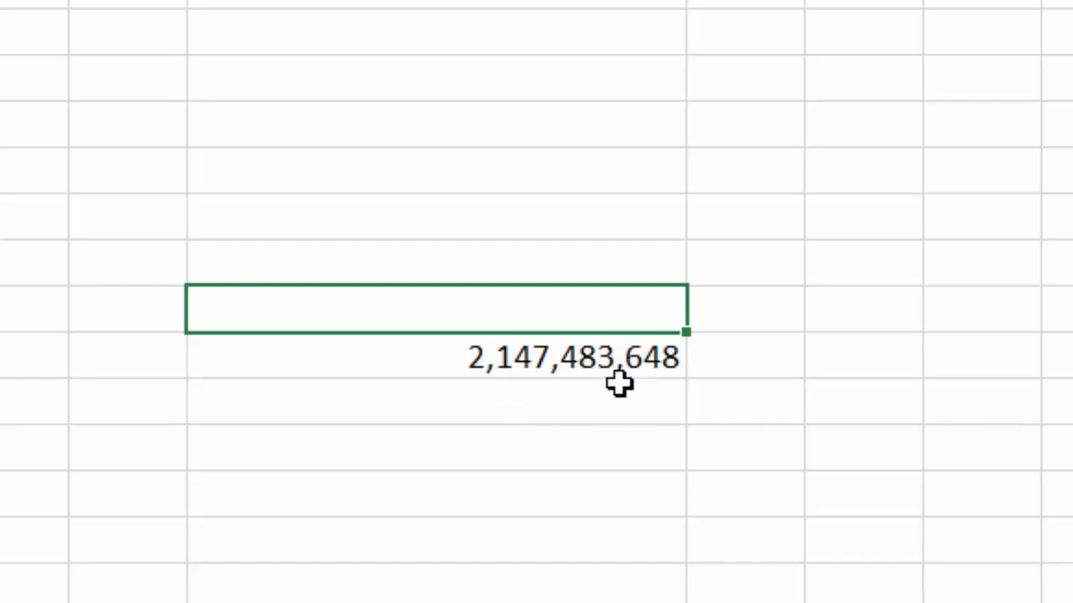
Examine the file name field when saving the workbook to My Documents, and leave without saving
{"action": "key", "text": "ctrl+s"}
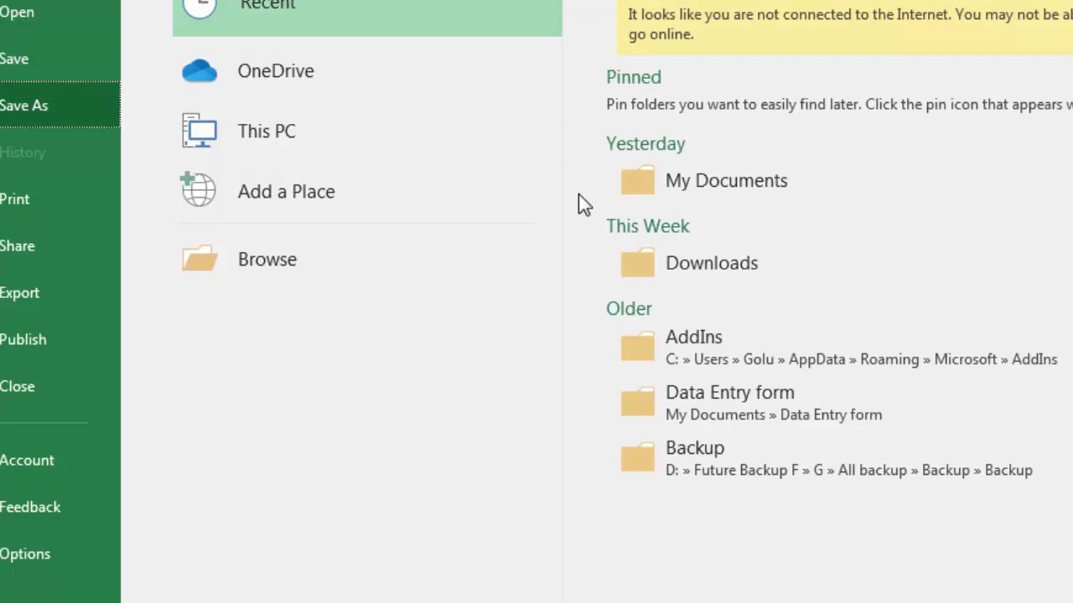
{"action": "left_click", "coordinate": [733, 188]}
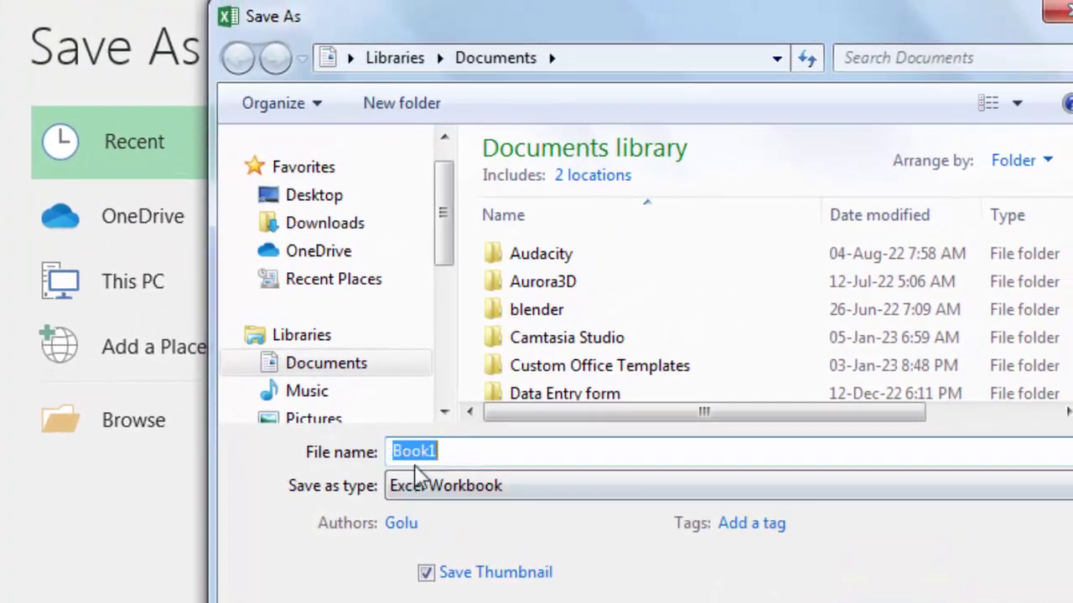
{"action": "left_click", "coordinate": [461, 453]}
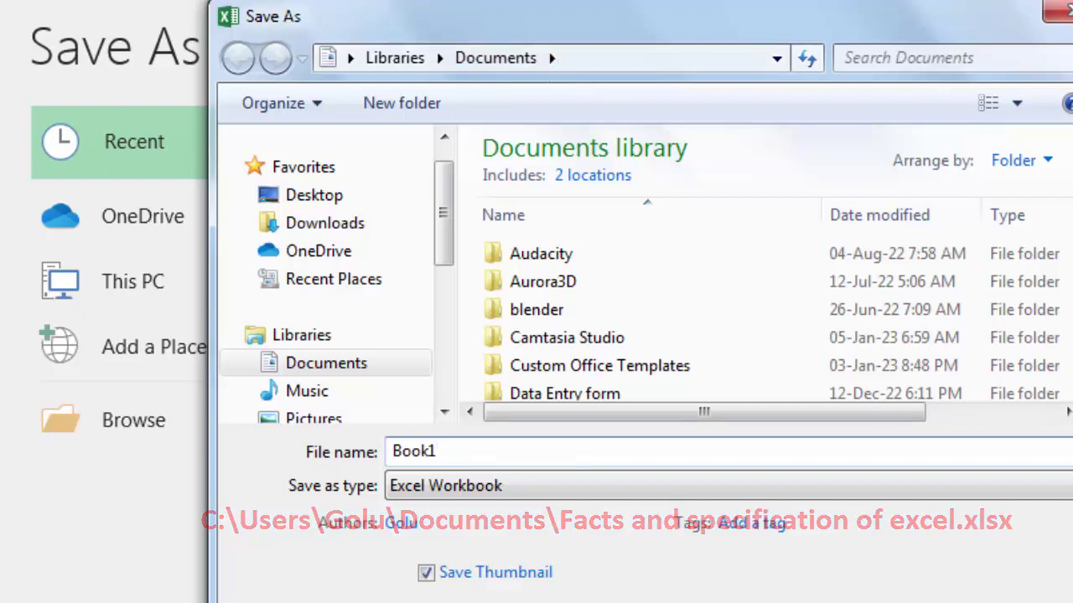
{"action": "left_click", "coordinate": [985, 599]}
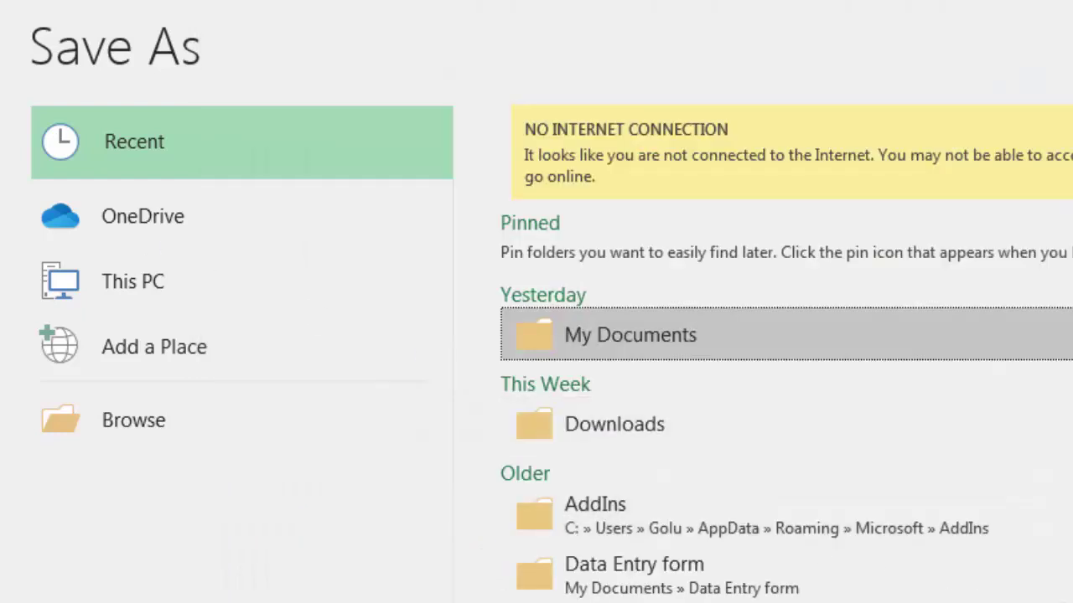
{"action": "key", "text": "Escape"}
{"action": "left_click", "coordinate": [469, 377]}
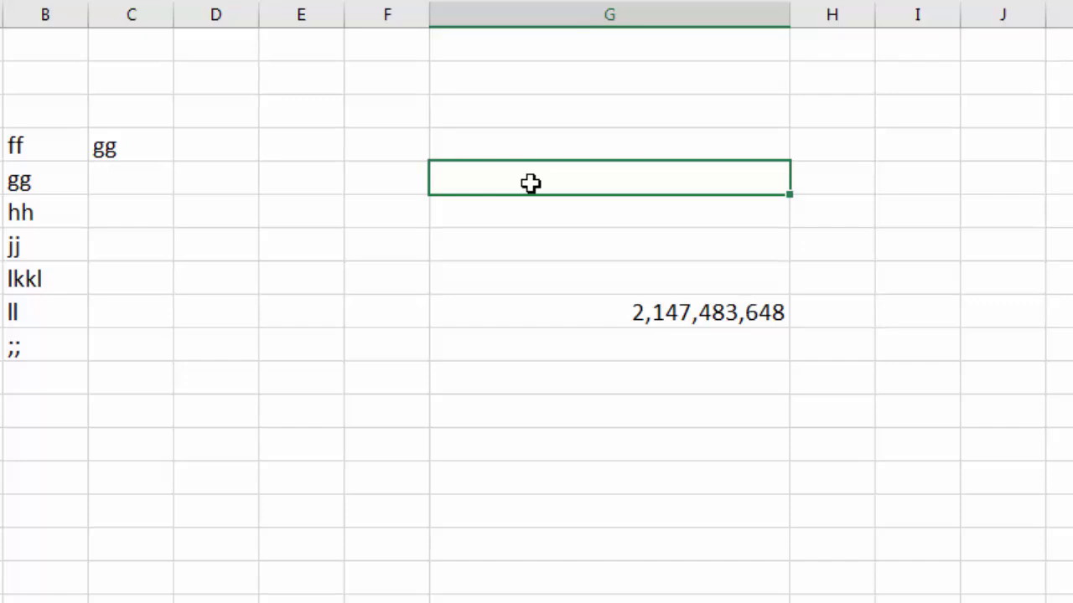
{"action": "type", "text": "1234567891"}
{"action": "key", "text": "Return"}
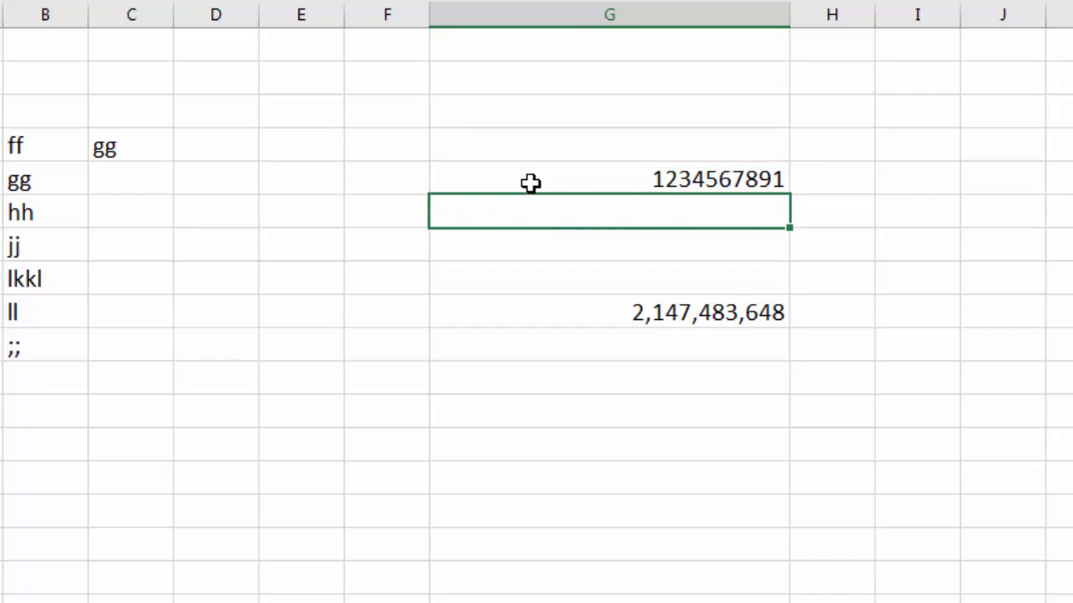
{"action": "type", "text": "12345678912"}
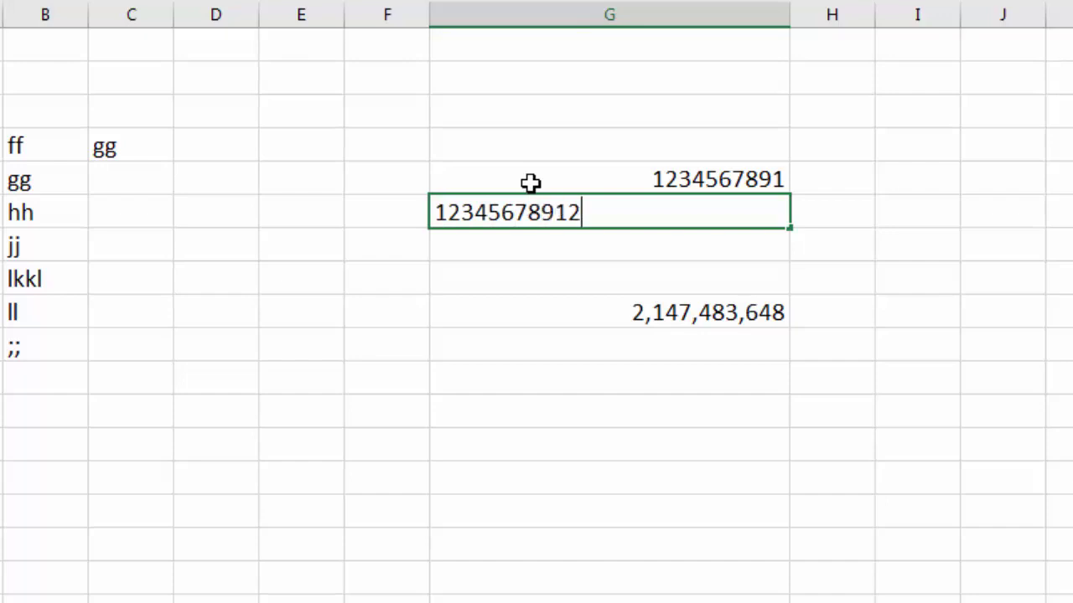
{"action": "key", "text": "Return"}
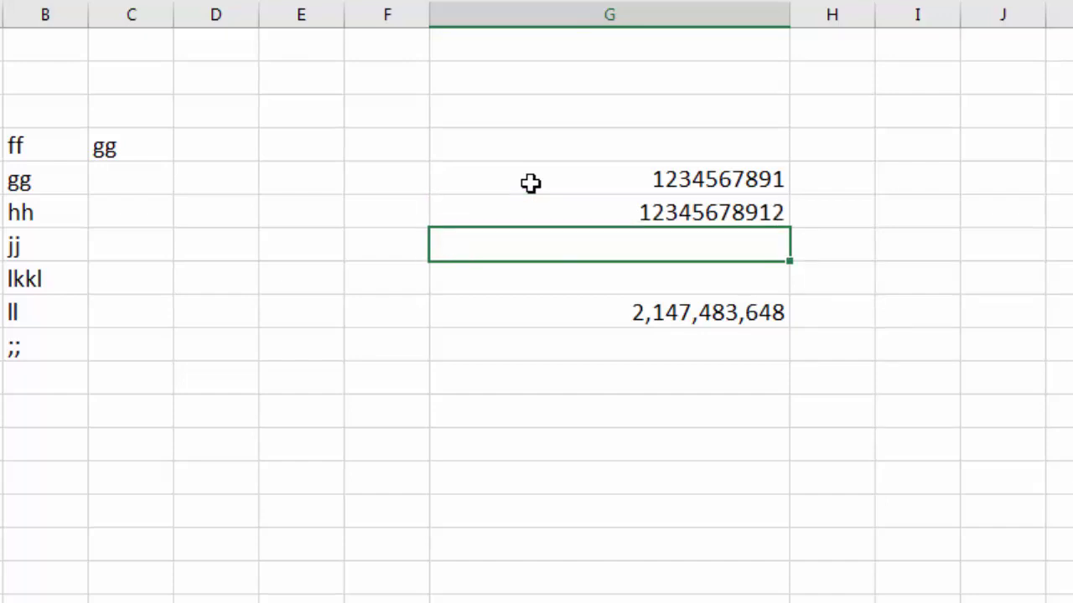
{"action": "type", "text": "12345"}
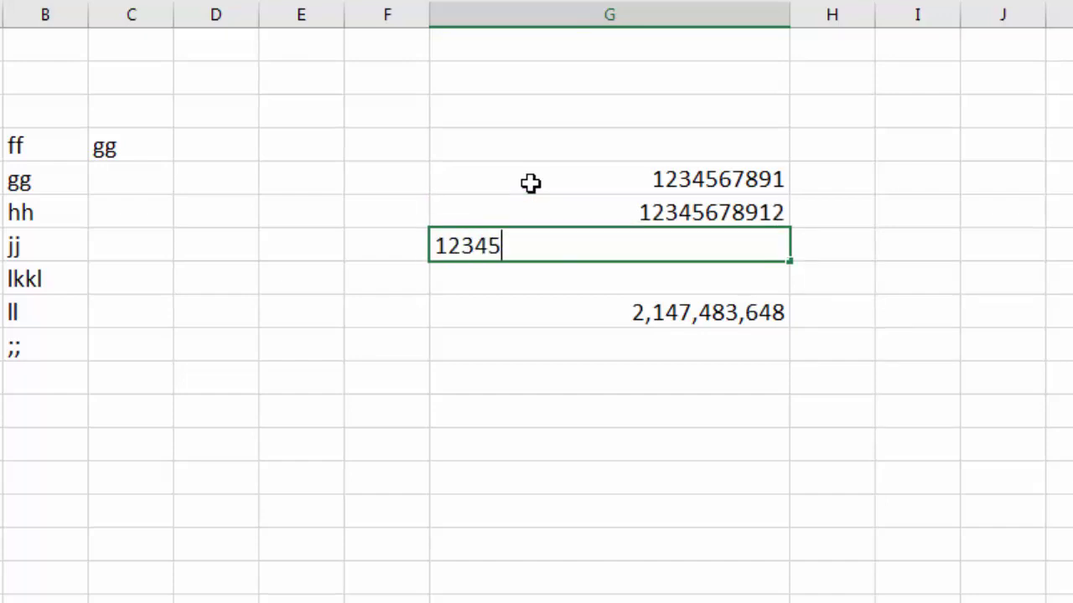
{"action": "type", "text": "6789123"}
{"action": "key", "text": "Return"}
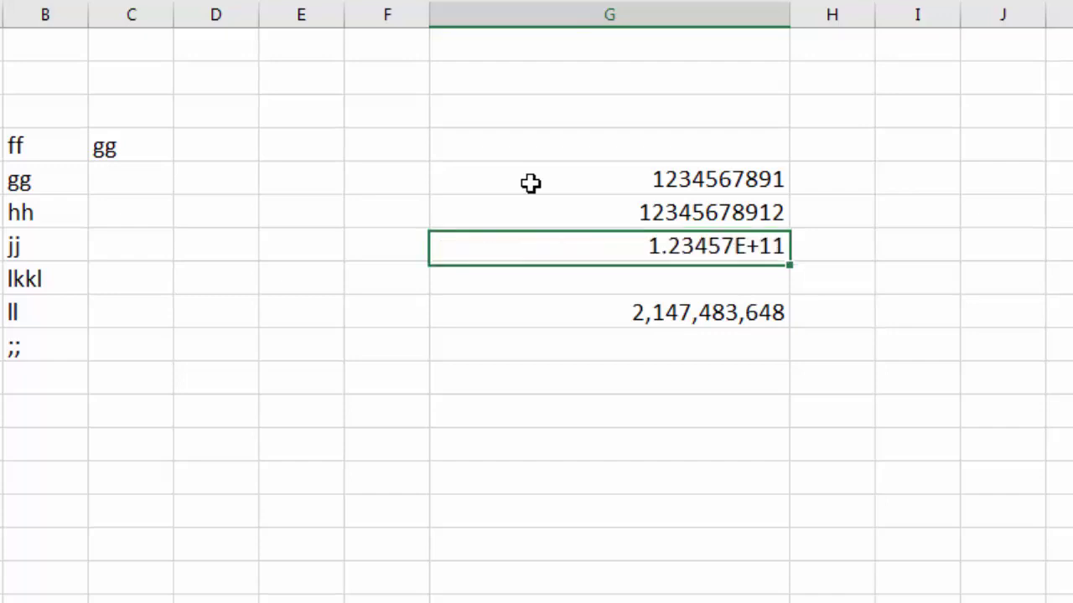
Format cell G9 as Number with no decimal places
{"action": "left_click", "coordinate": [744, 243]}
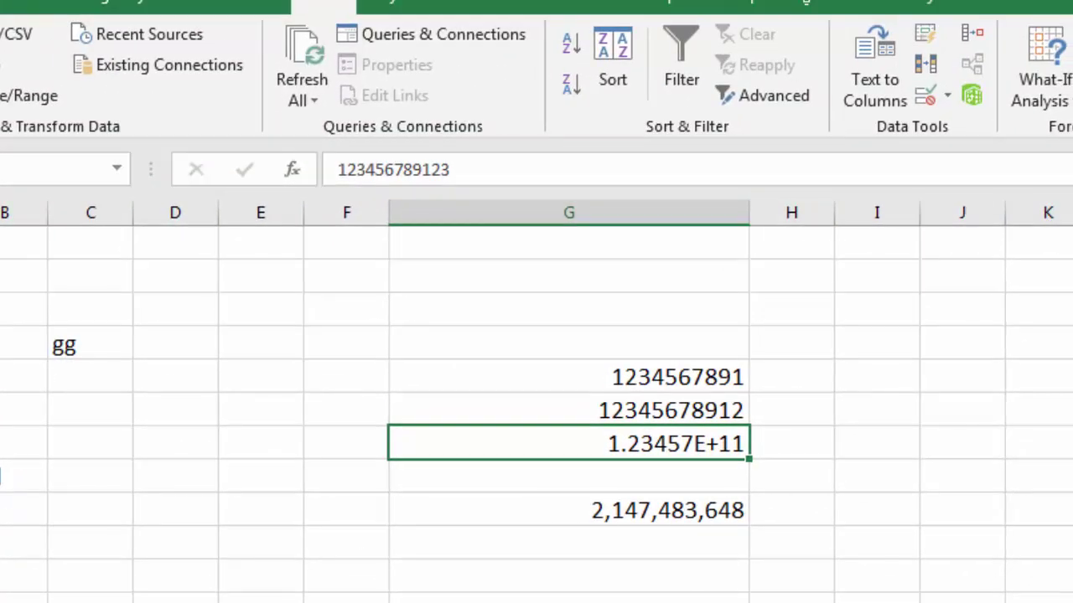
{"action": "left_click", "coordinate": [772, 44]}
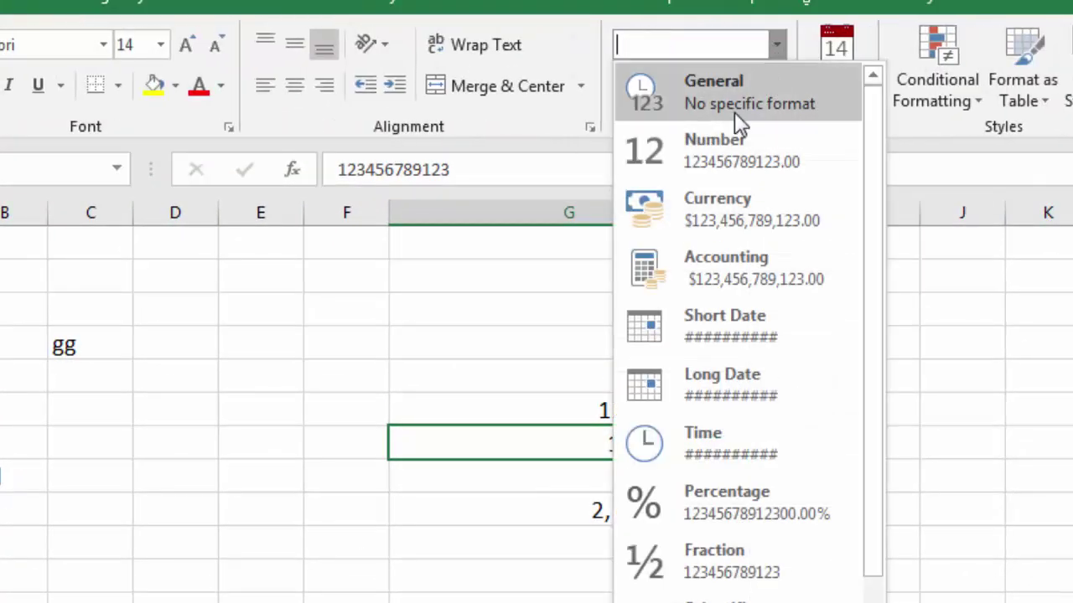
{"action": "left_click", "coordinate": [727, 144]}
{"action": "left_click", "coordinate": [776, 94]}
{"action": "left_click", "coordinate": [776, 94]}
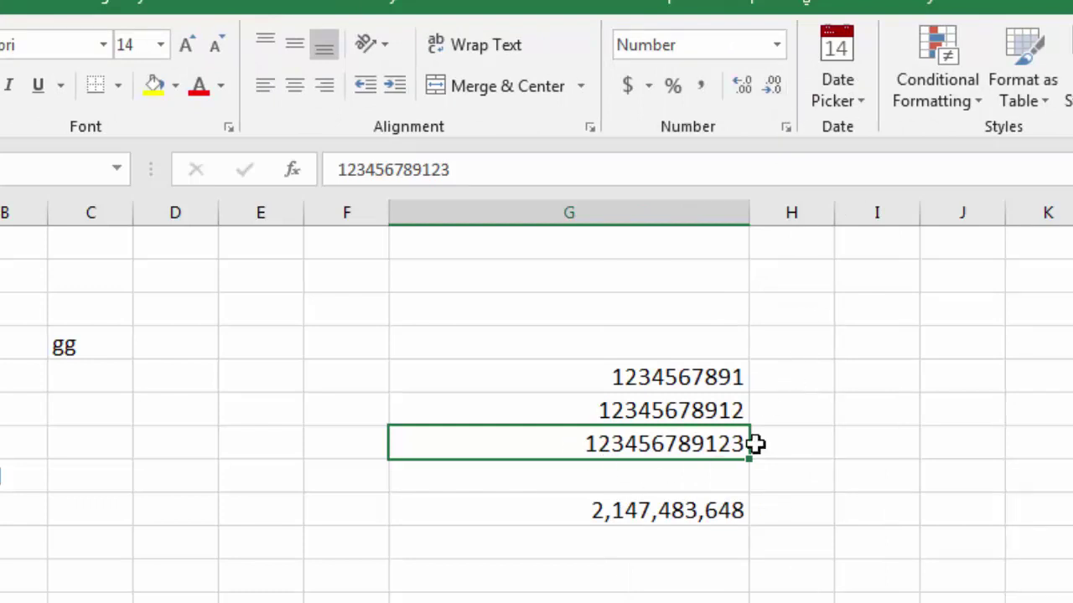
{"action": "left_click", "coordinate": [640, 481]}
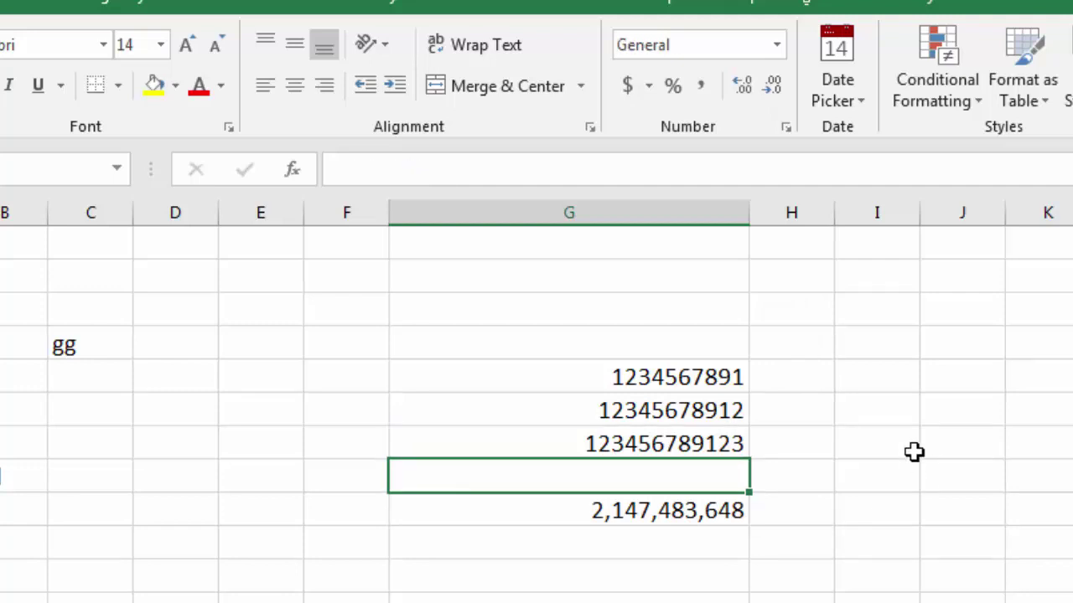
{"action": "type", "text": "12"}
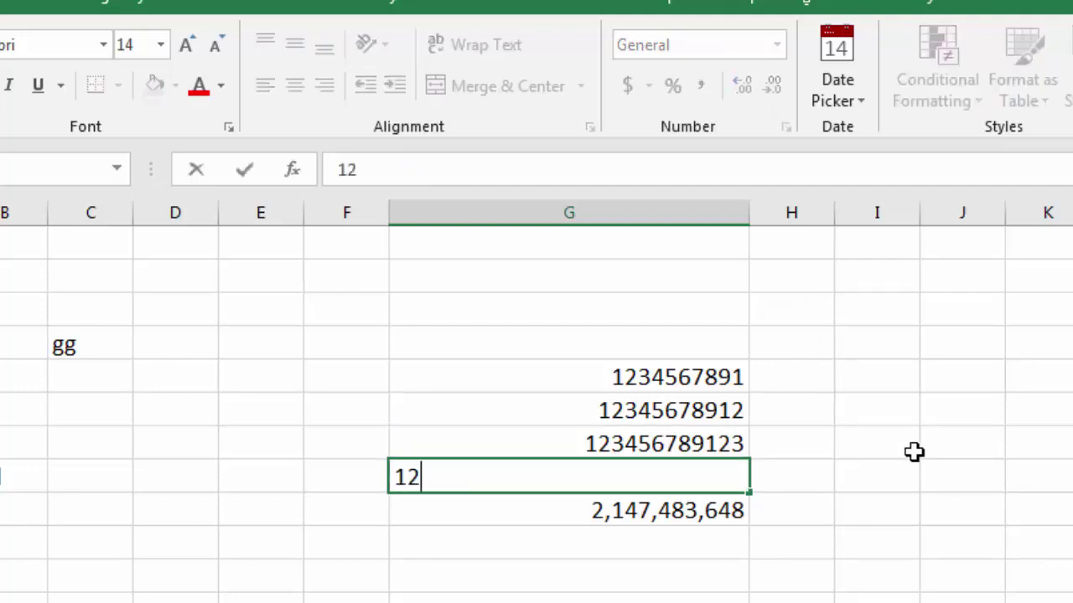
{"action": "type", "text": "34567891234"}
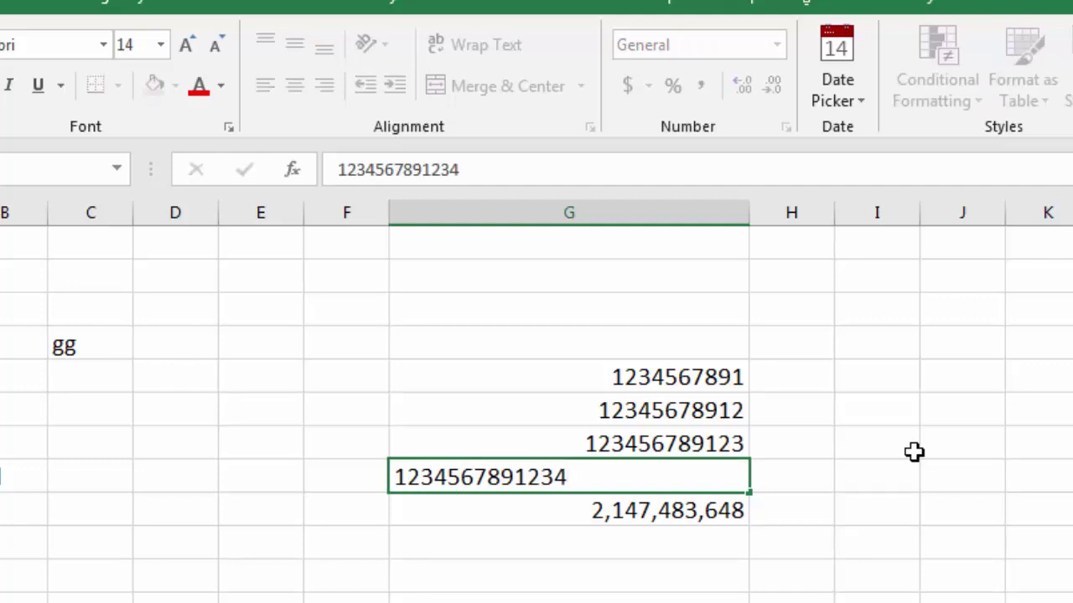
{"action": "key", "text": "Return"}
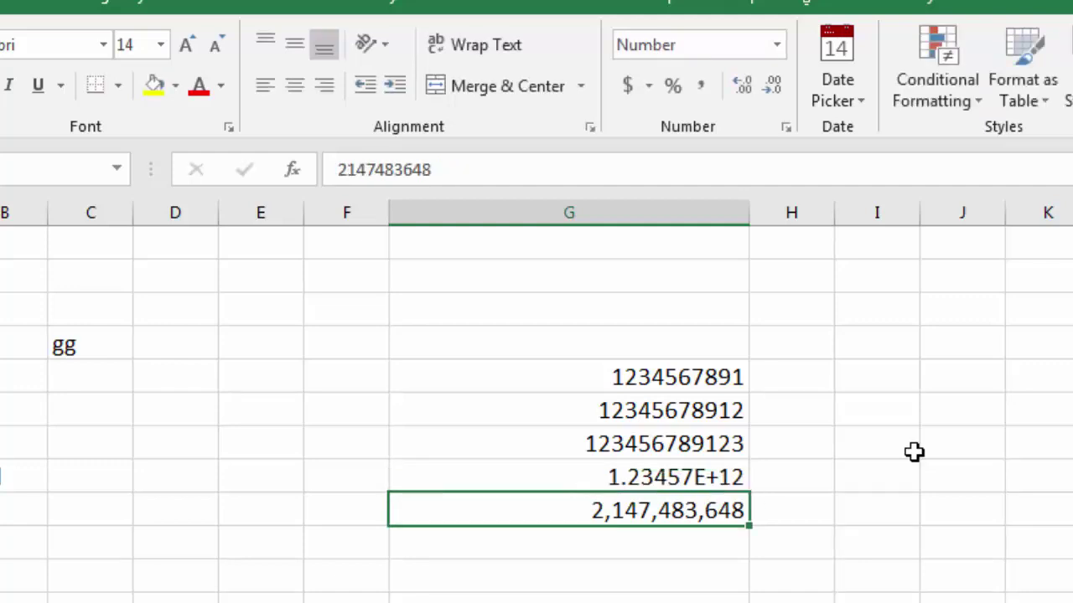
{"action": "left_click", "coordinate": [717, 477]}
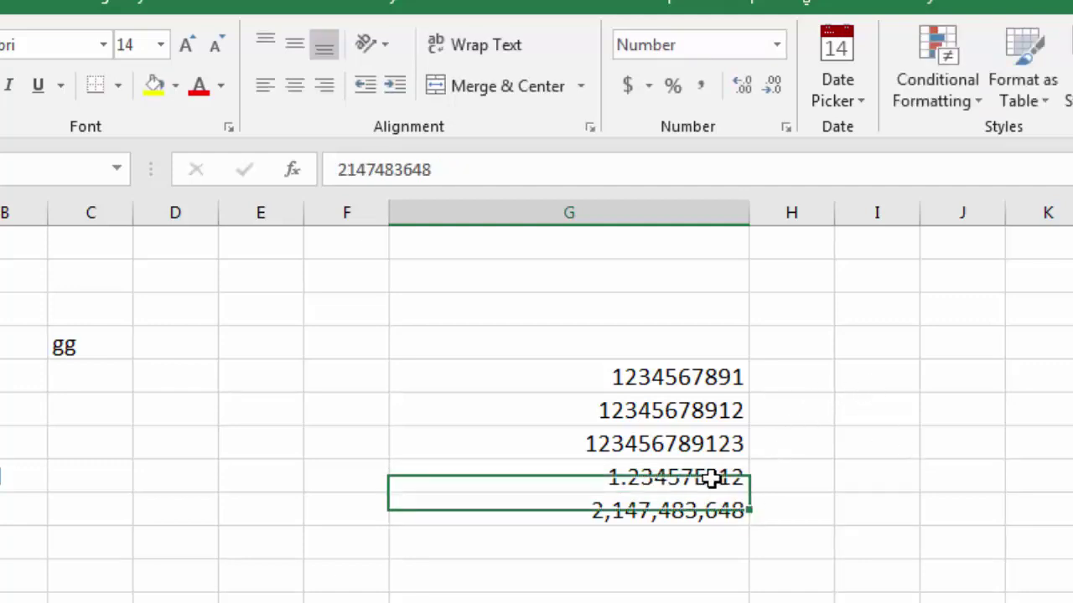
{"action": "left_click", "coordinate": [716, 510]}
{"action": "key", "text": "Delete"}
Format cell G10 and the empty cells below it as Number with no decimal places
{"action": "left_click_drag", "start_coordinate": [689, 474], "coordinate": [682, 596]}
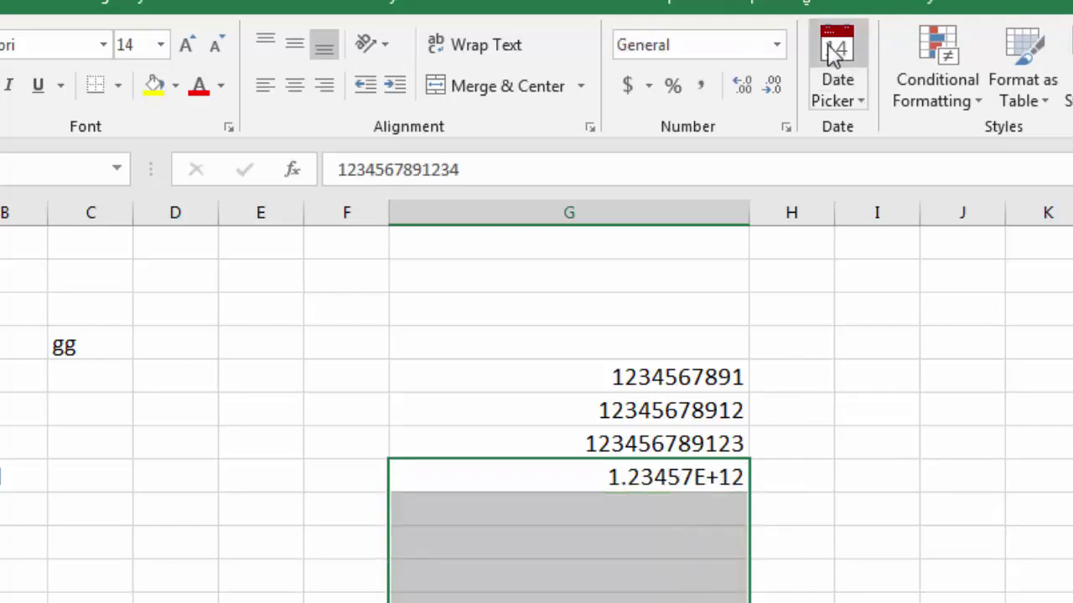
{"action": "left_click", "coordinate": [777, 47]}
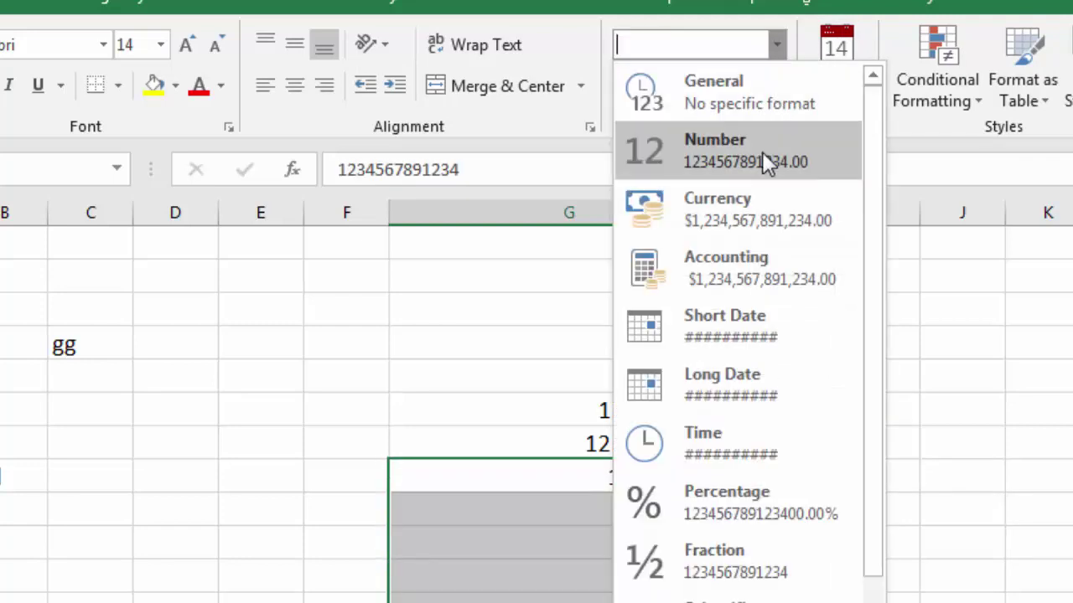
{"action": "left_click", "coordinate": [761, 151]}
{"action": "left_click", "coordinate": [776, 93]}
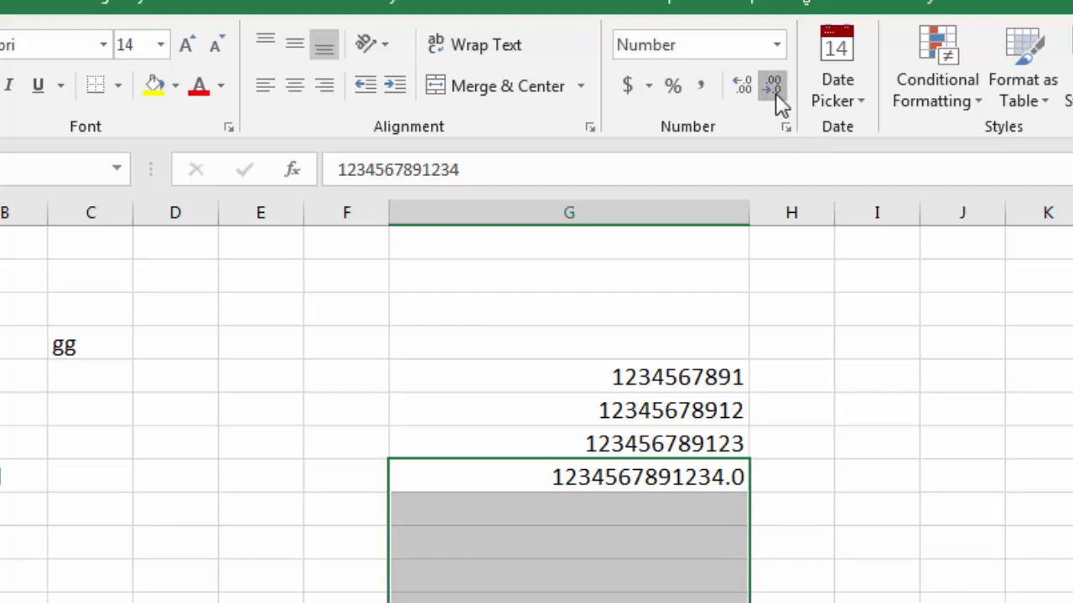
{"action": "left_click", "coordinate": [775, 93]}
{"action": "left_click", "coordinate": [681, 510]}
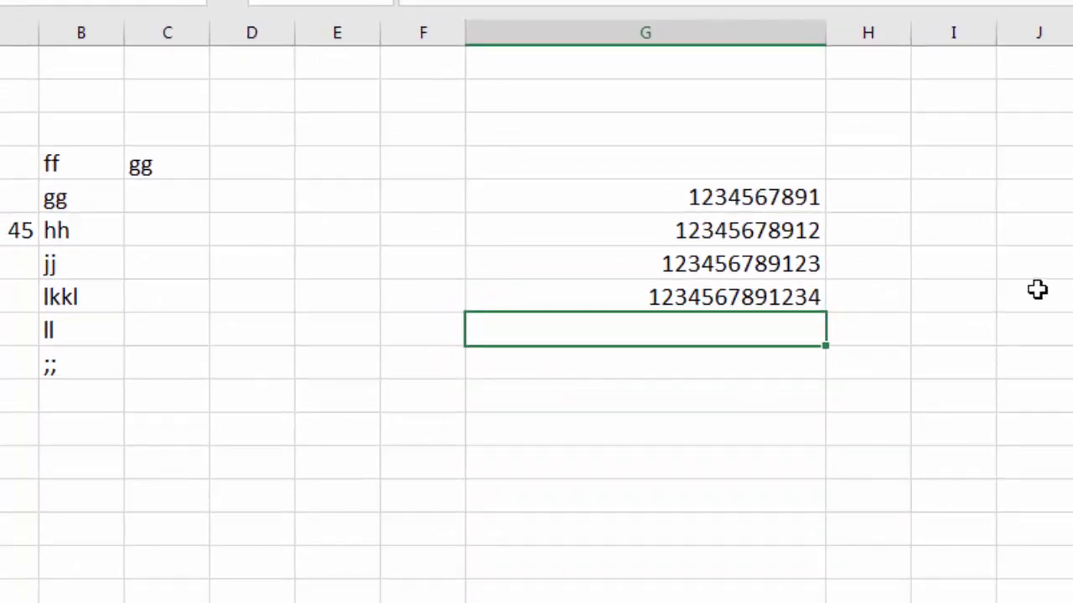
{"action": "key", "text": "ctrl+d"}
{"action": "key", "text": "F2"}
{"action": "type", "text": "5678912345"}
{"action": "key", "text": "Return"}
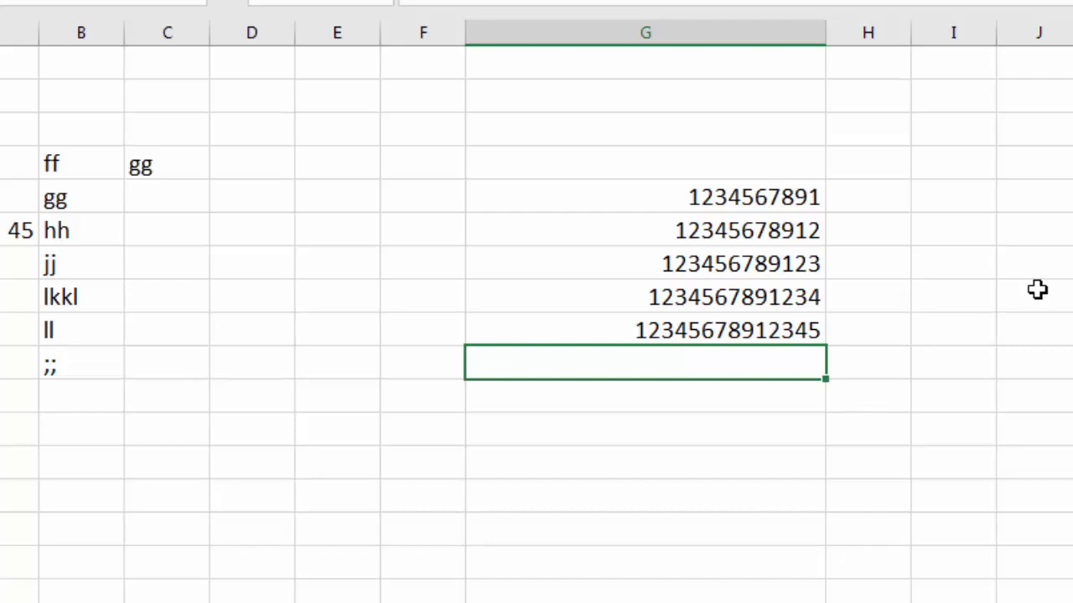
{"action": "key", "text": "ctrl+d"}
{"action": "key", "text": "F2"}
{"action": "type", "text": "6789123456"}
{"action": "key", "text": "Return"}
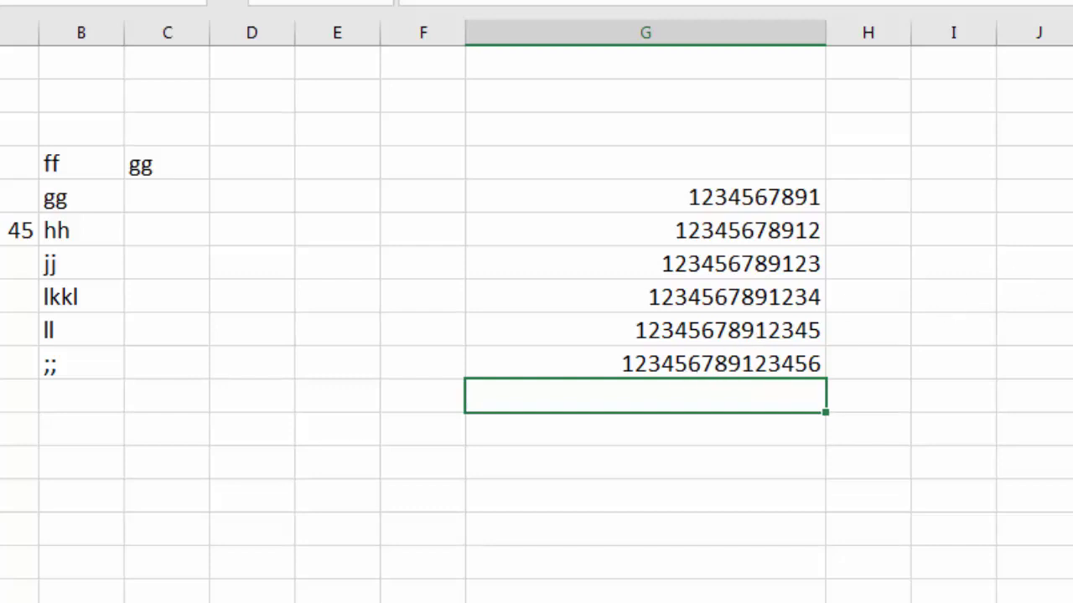
Copy the number from G12 down into G13 and append 7 as its sixteenth digit
{"action": "key", "text": "ctrl+d"}
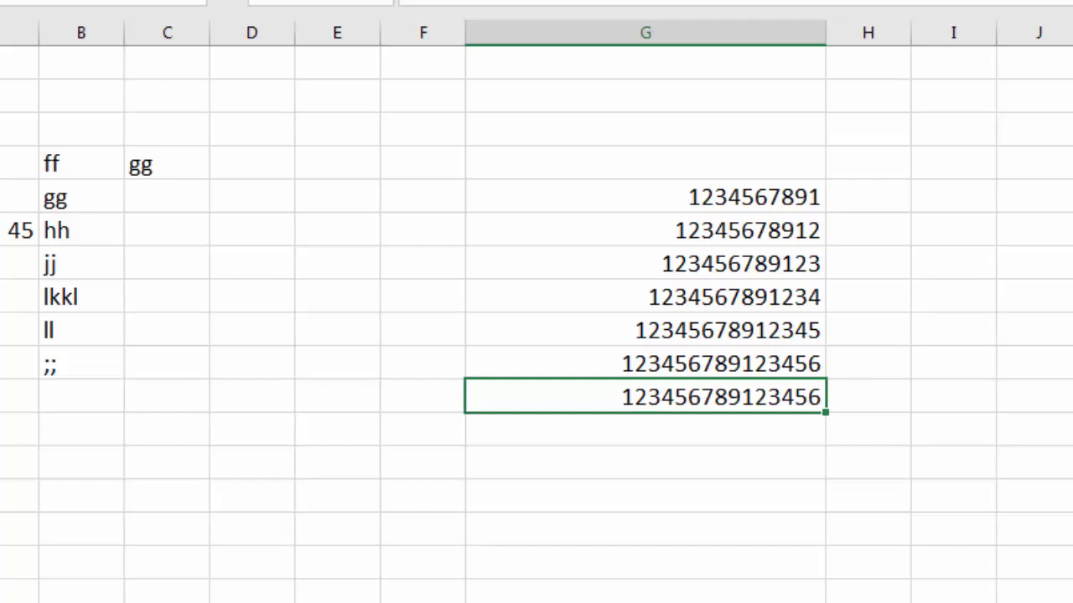
{"action": "type", "text": "7"}
{"action": "key", "text": "ctrl+Return"}
{"action": "left_click", "coordinate": [645, 429]}
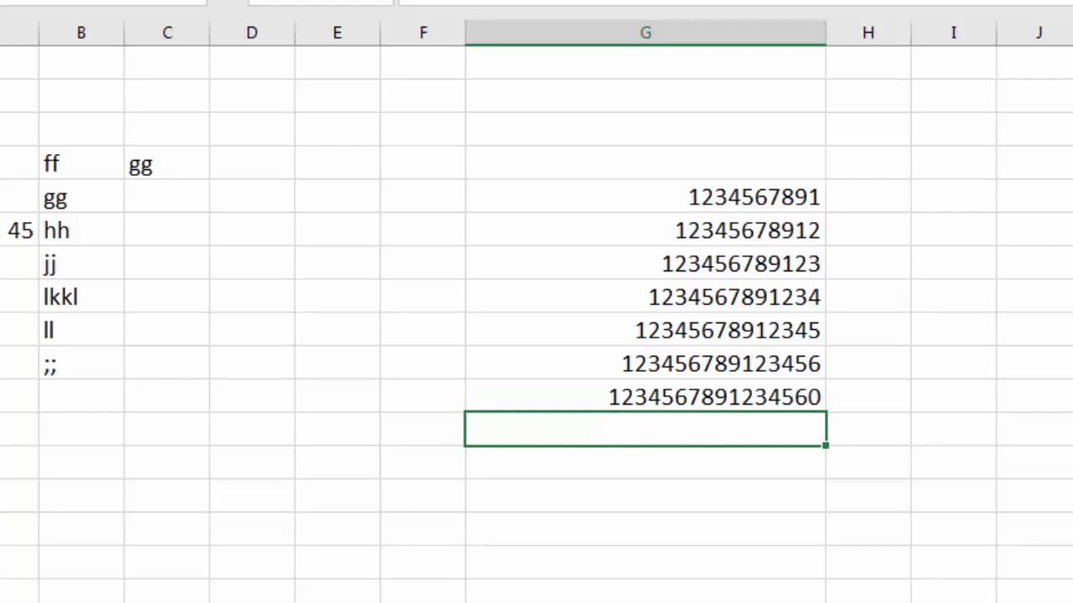
{"action": "left_click", "coordinate": [756, 398]}
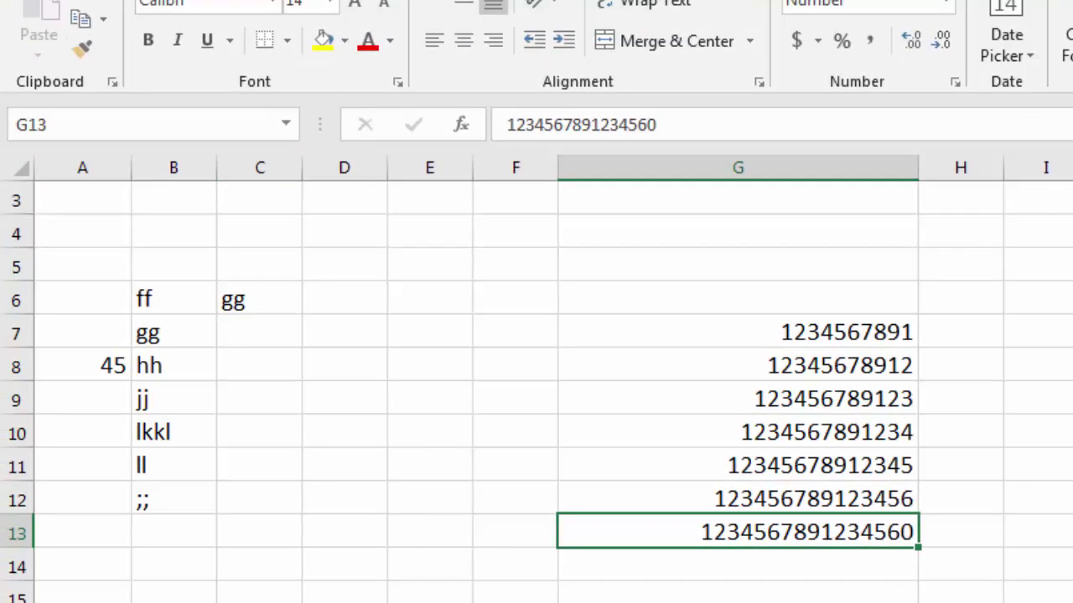
Examine the file types available for saving the workbook to My Documents, and return without saving
{"action": "left_click", "coordinate": [58, 0]}
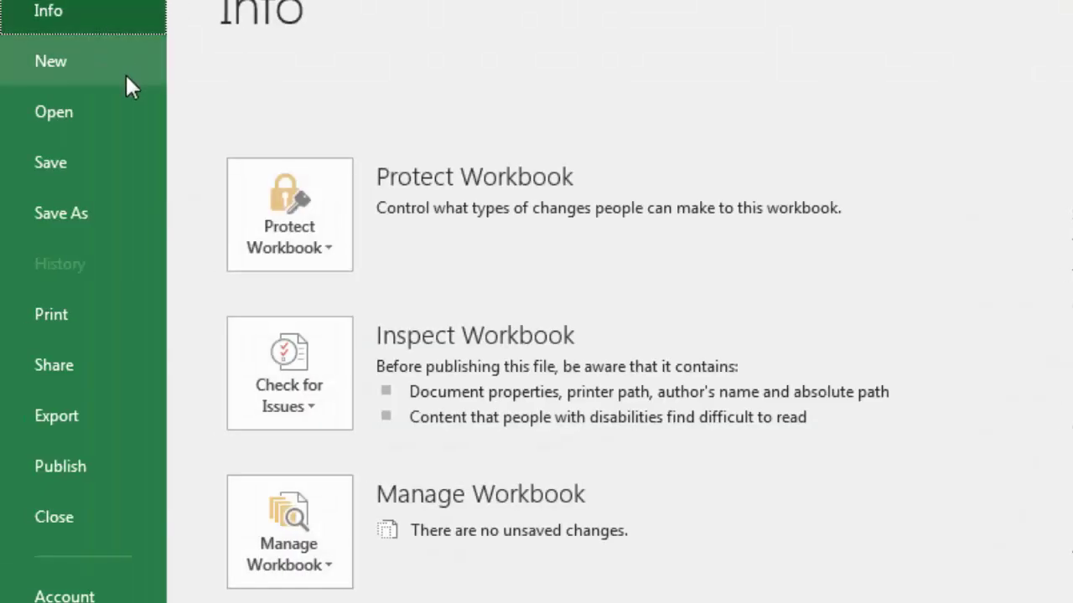
{"action": "left_click", "coordinate": [71, 219]}
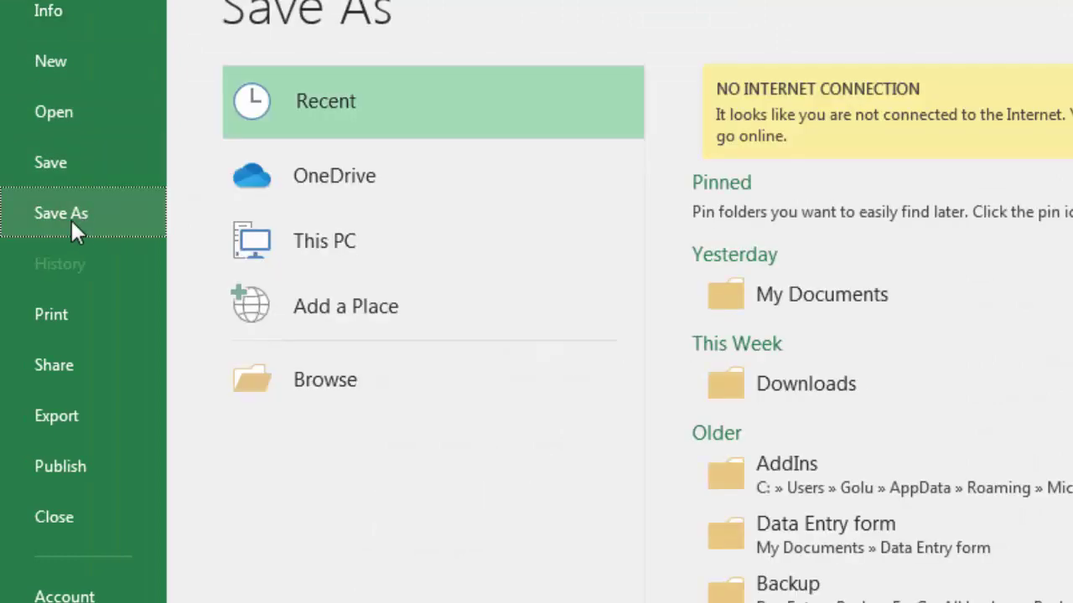
{"action": "left_click", "coordinate": [738, 295]}
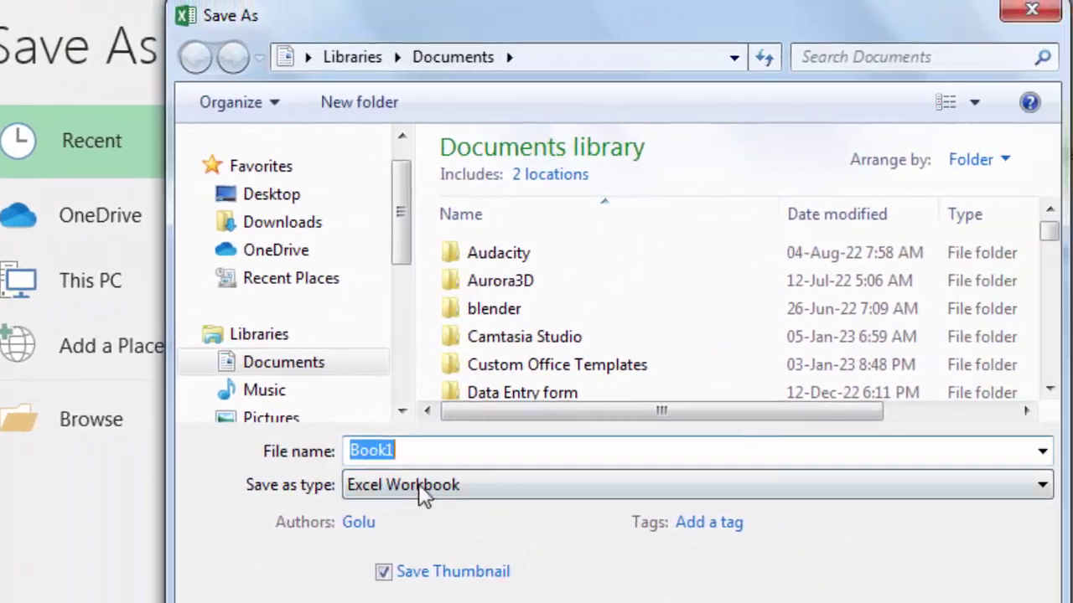
{"action": "left_click", "coordinate": [641, 445]}
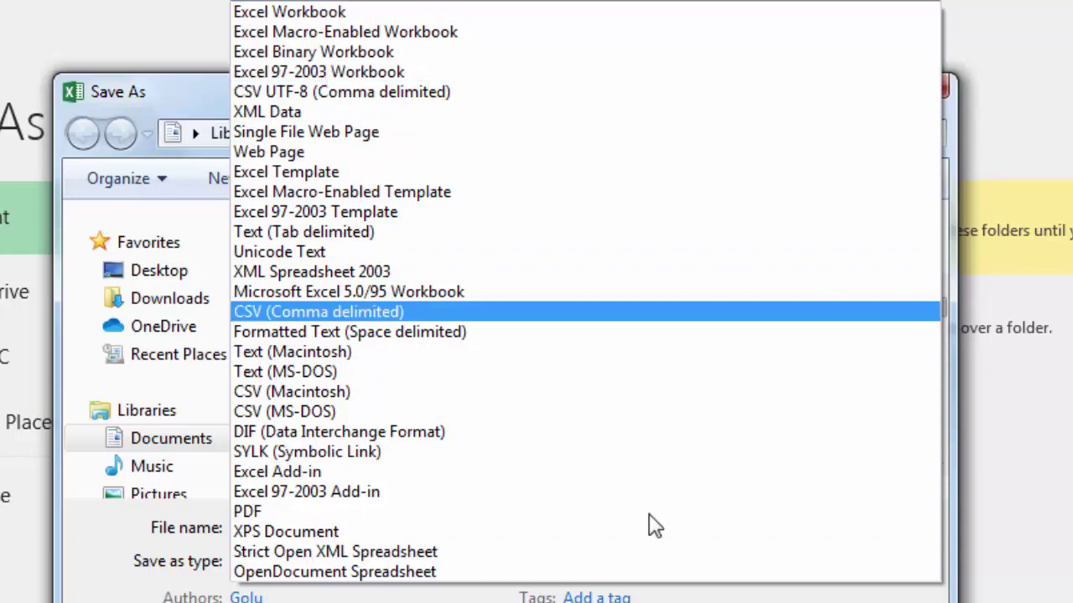
{"action": "key", "text": "Escape"}
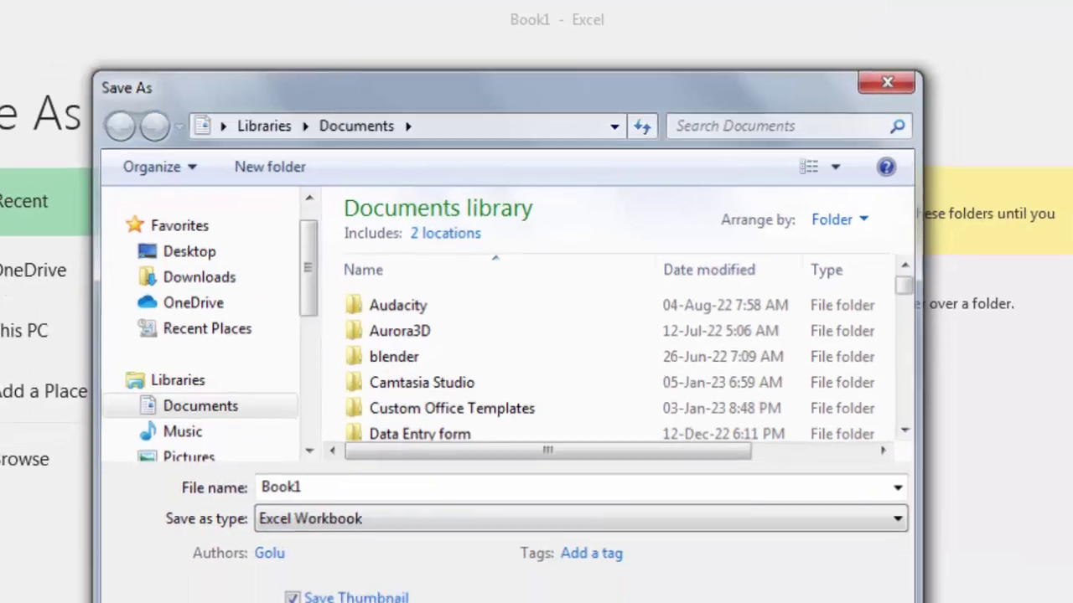
{"action": "left_click", "coordinate": [817, 599]}
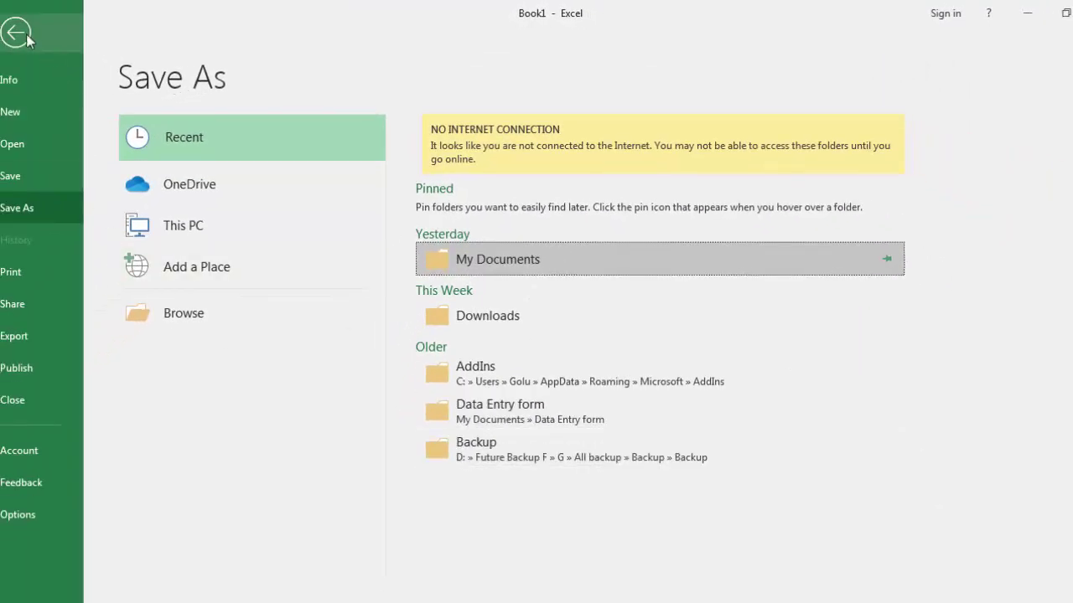
{"action": "left_click", "coordinate": [26, 34]}
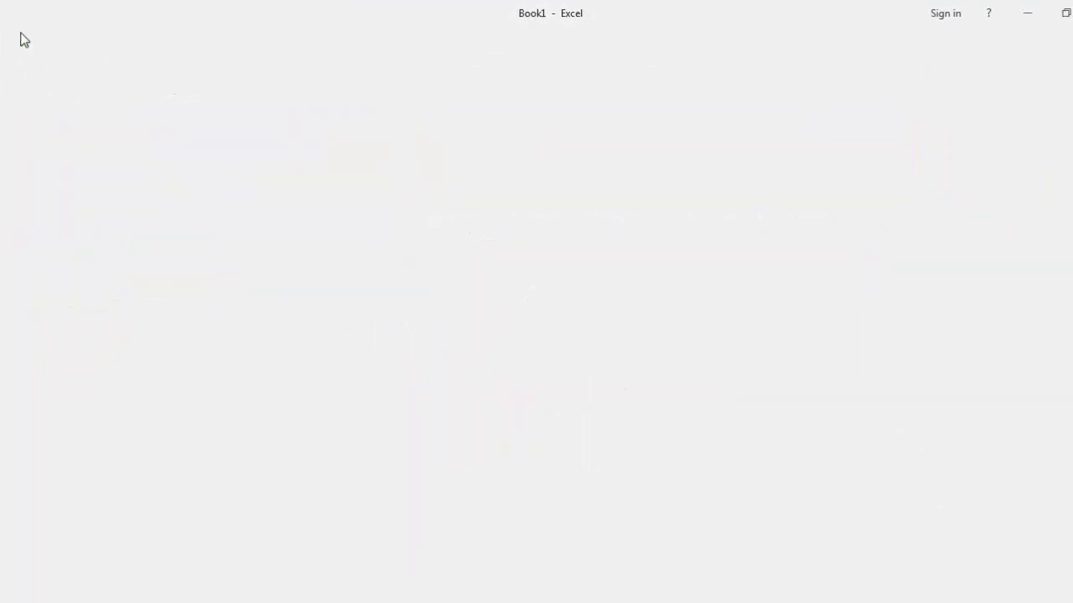